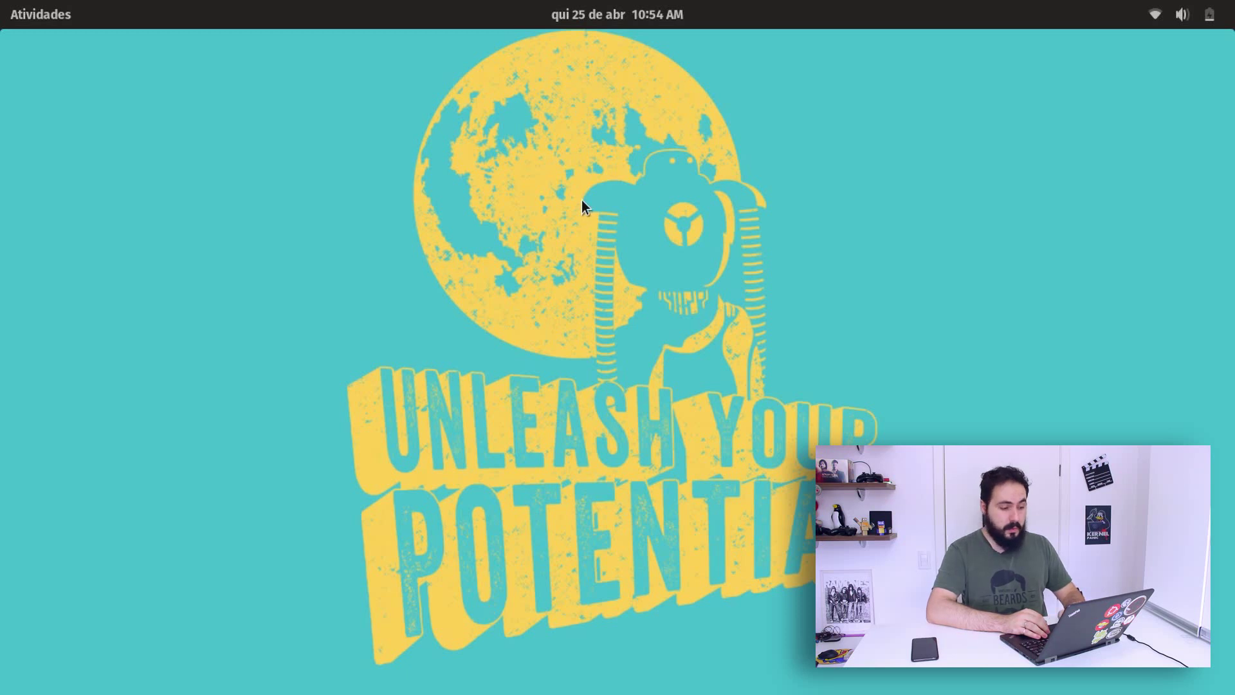
Open the file manager, view the recent files and check the window's options, including Preferências
{"action": "key", "text": "super"}
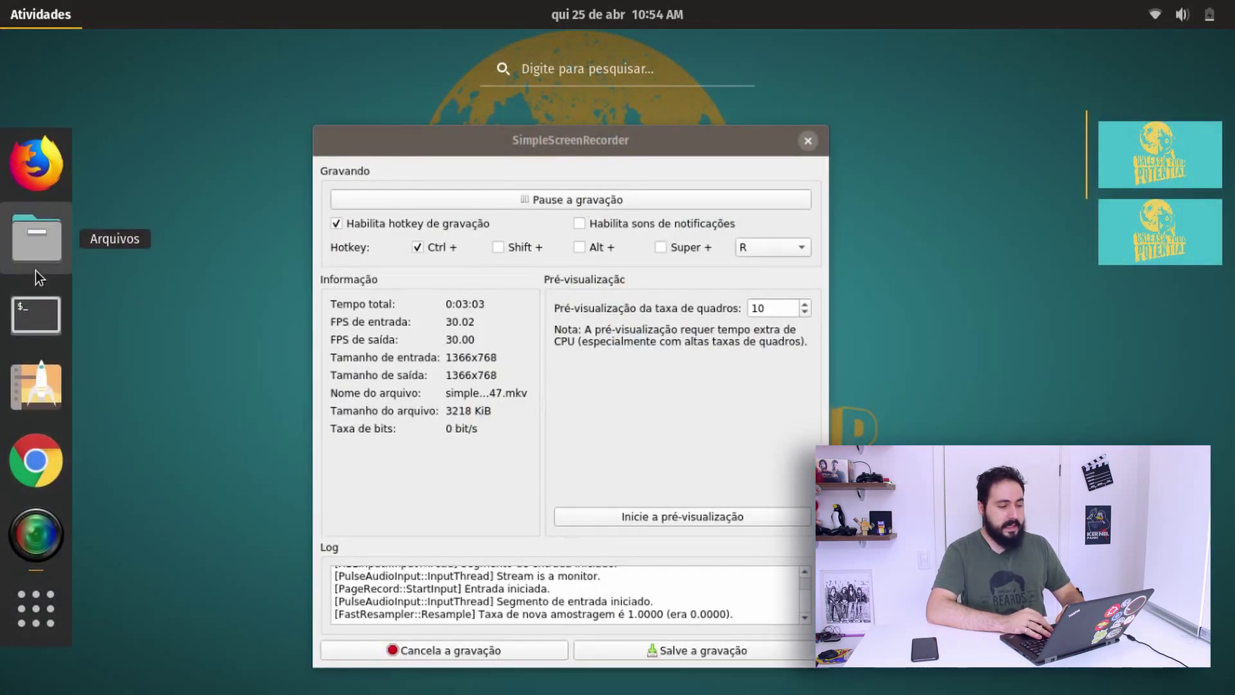
{"action": "left_click", "coordinate": [49, 223]}
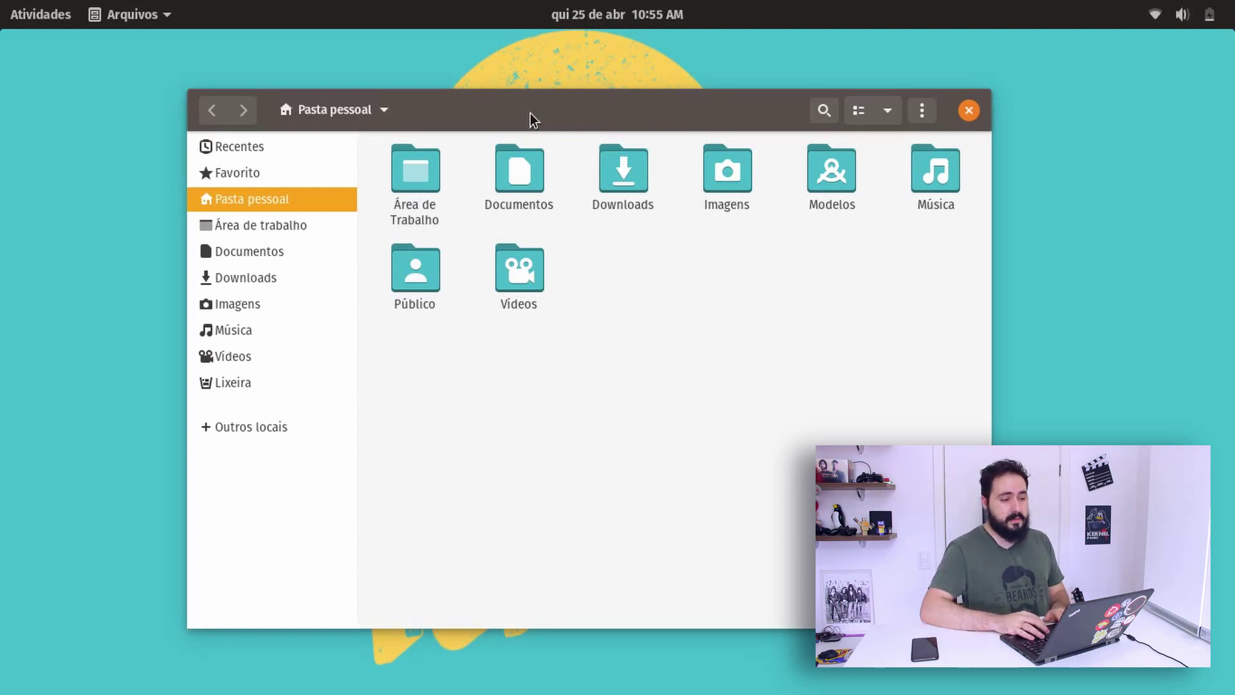
{"action": "left_click", "coordinate": [299, 143]}
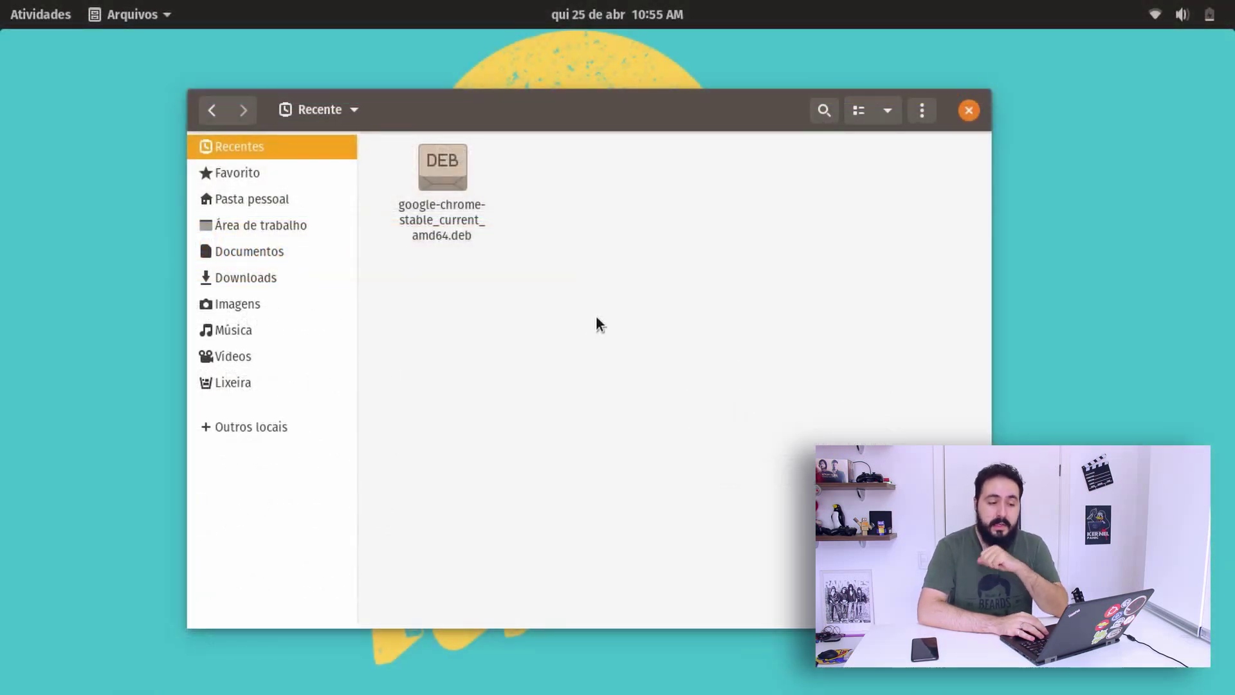
{"action": "left_click", "coordinate": [928, 112]}
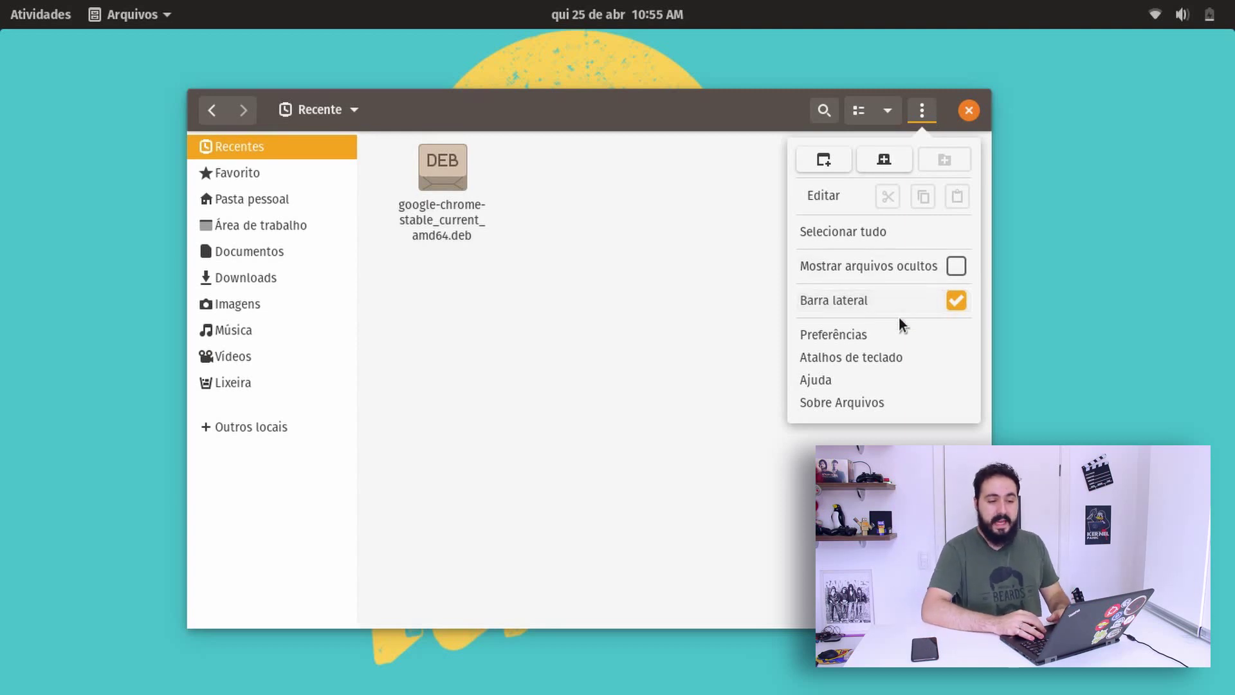
{"action": "left_click", "coordinate": [908, 334]}
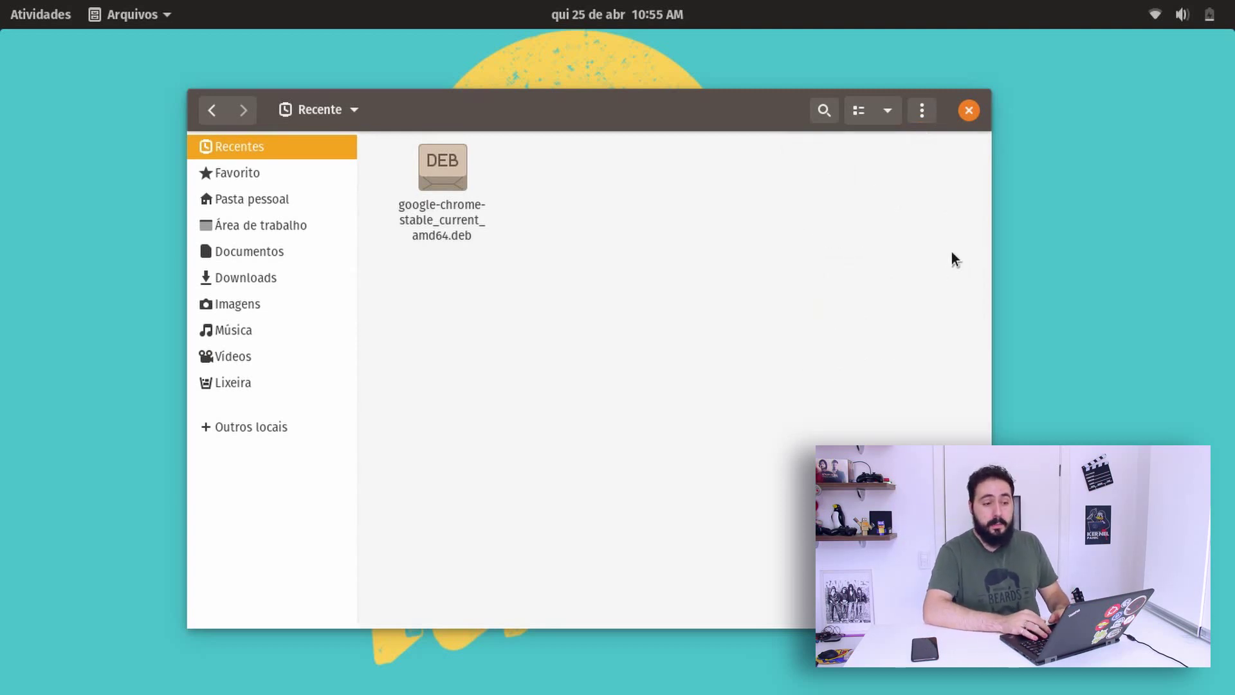
Display the home folder, select Área de Trabalho and move the file manager window aside to uncover the desktop
{"action": "left_click_drag", "start_coordinate": [691, 121], "coordinate": [743, 113]}
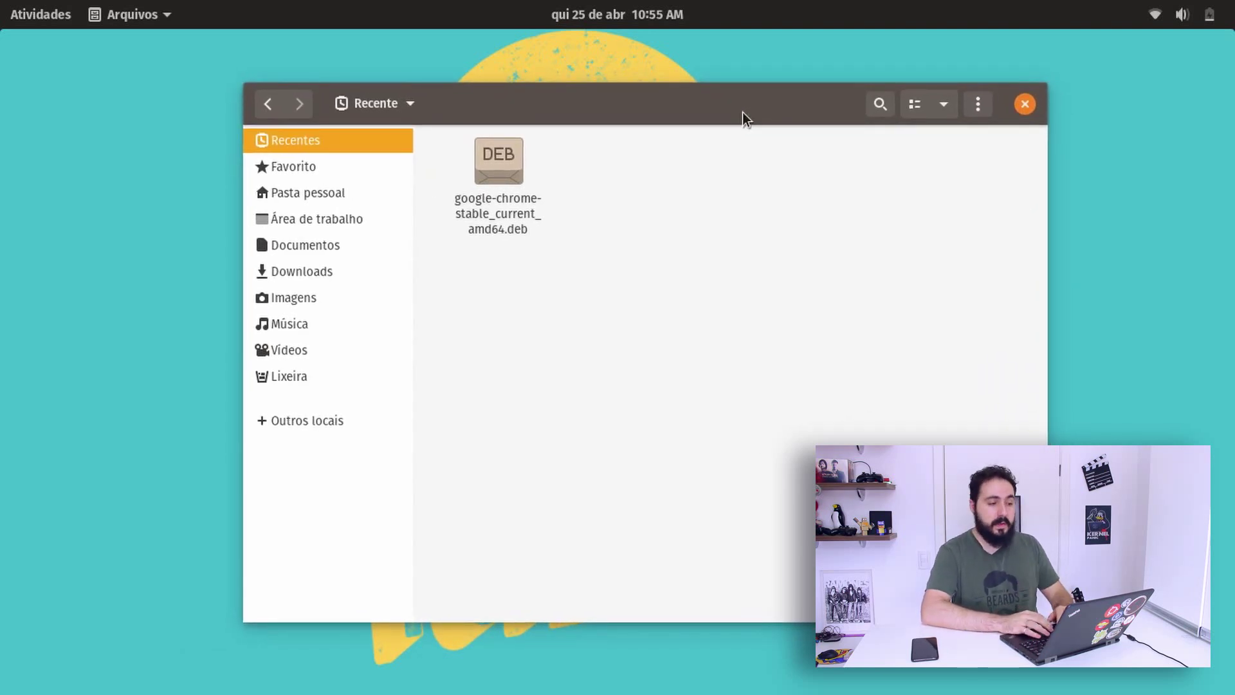
{"action": "left_click", "coordinate": [409, 200]}
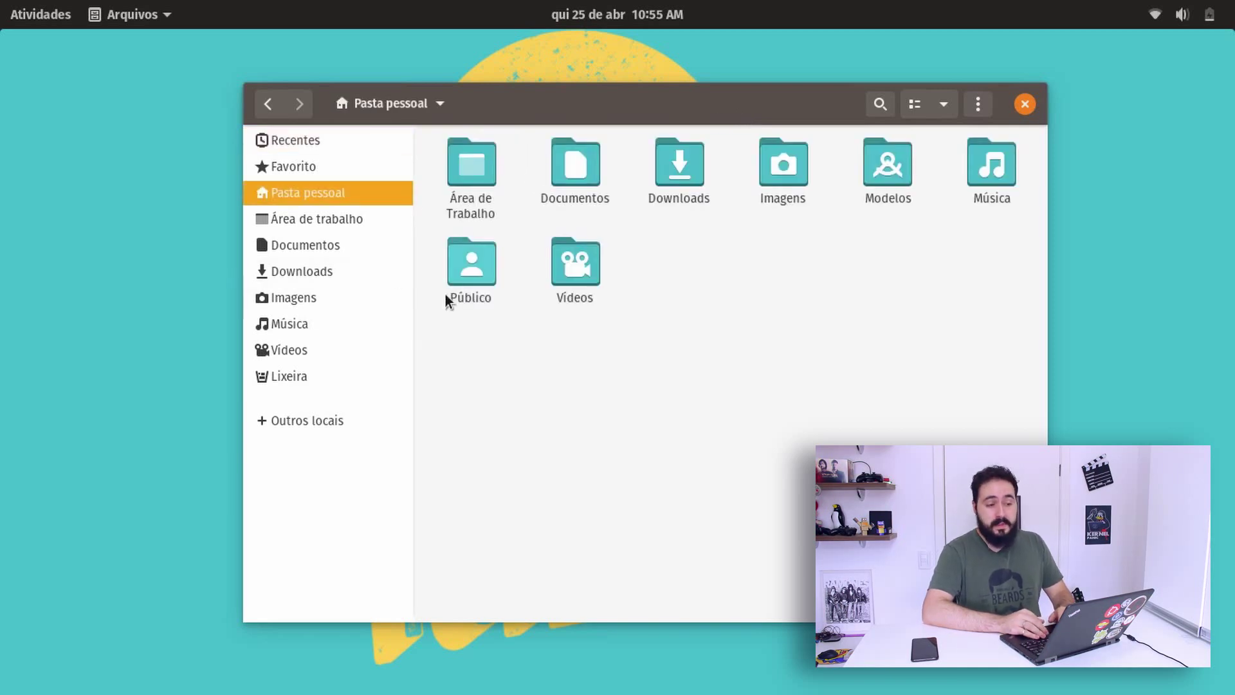
{"action": "left_click", "coordinate": [484, 200]}
{"action": "left_click_drag", "start_coordinate": [747, 112], "coordinate": [866, 121]}
Create a new folder named diolinux on the desktop
{"action": "right_click", "coordinate": [140, 222]}
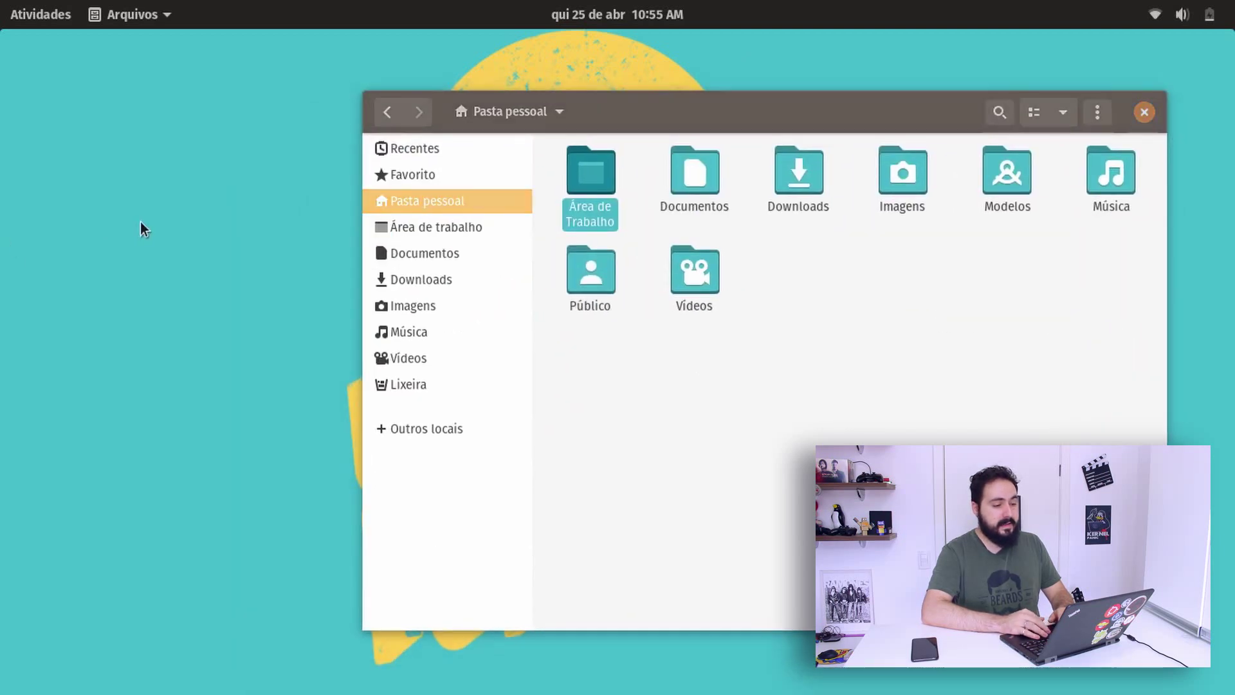
{"action": "left_click", "coordinate": [283, 244]}
{"action": "type", "text": "diolinux"}
{"action": "key", "text": "Return"}
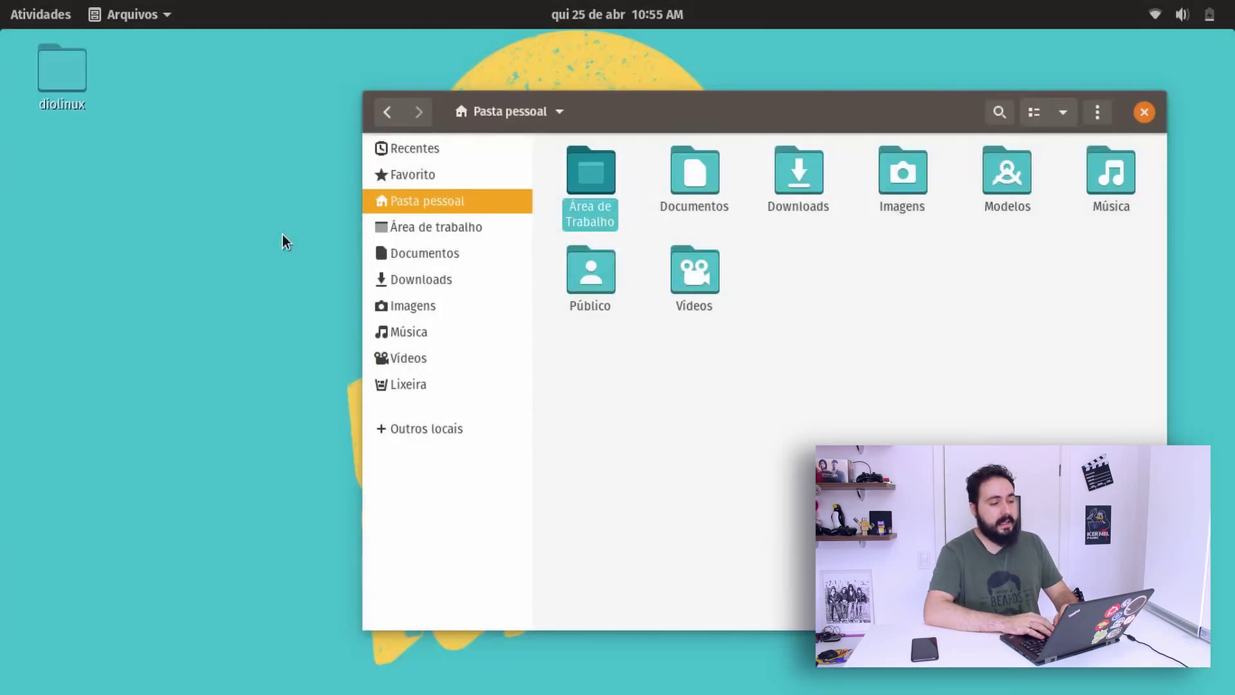
{"action": "left_click", "coordinate": [111, 220]}
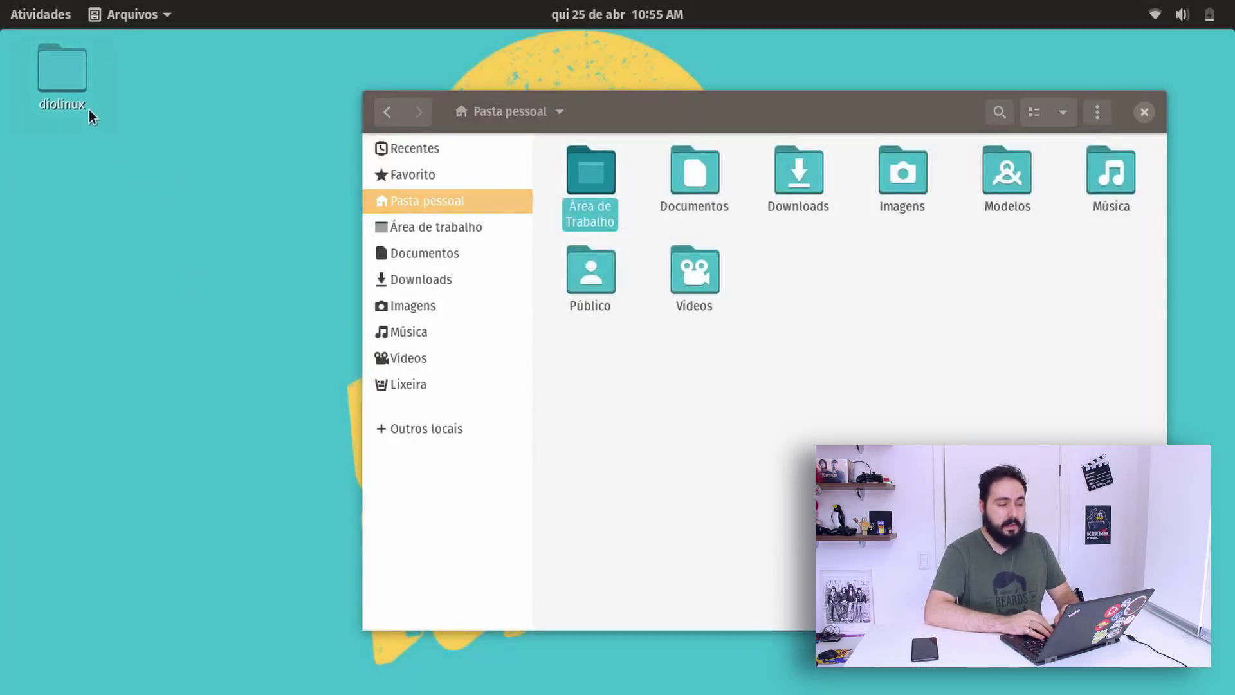
Set the desktop background to the red arcade room wallpaper with the pink moon and close the settings
{"action": "right_click", "coordinate": [120, 246]}
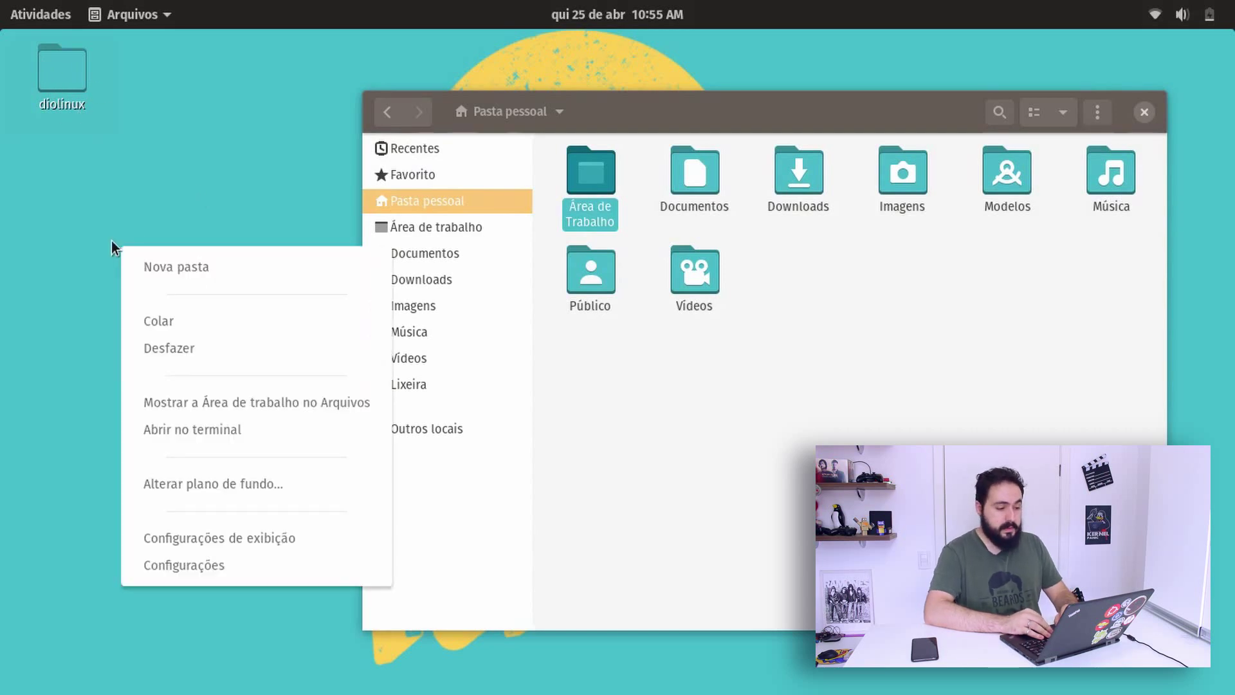
{"action": "left_click", "coordinate": [261, 484]}
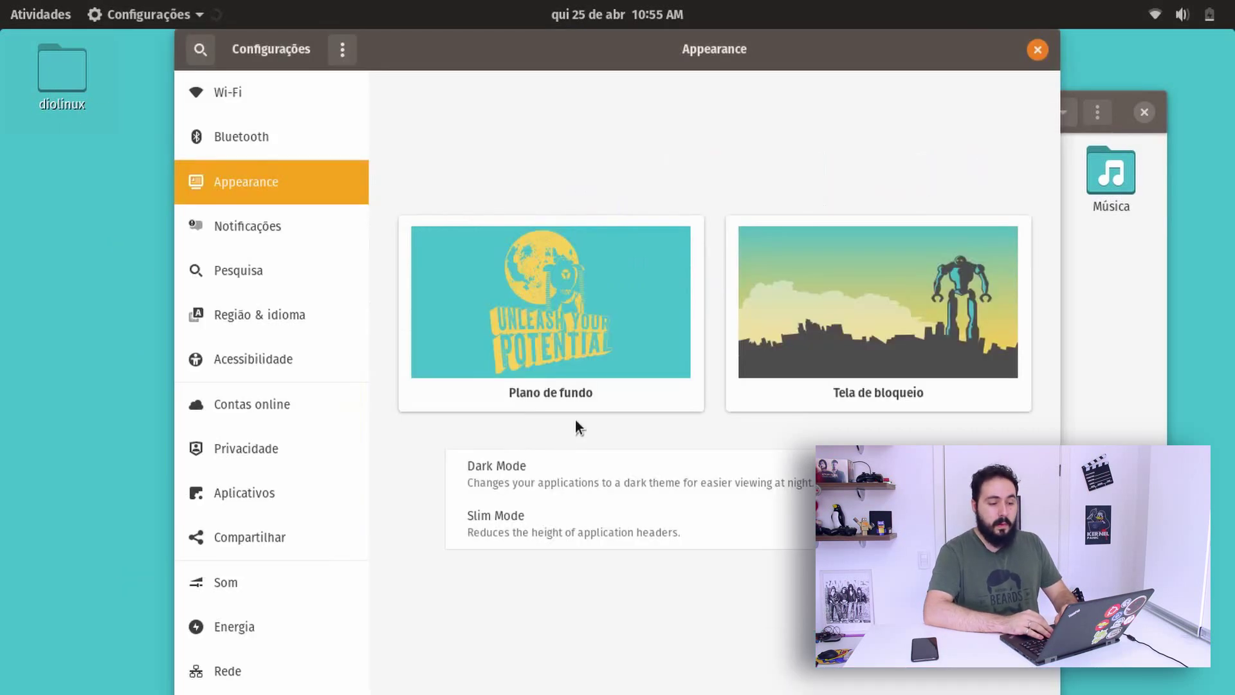
{"action": "left_click", "coordinate": [617, 342]}
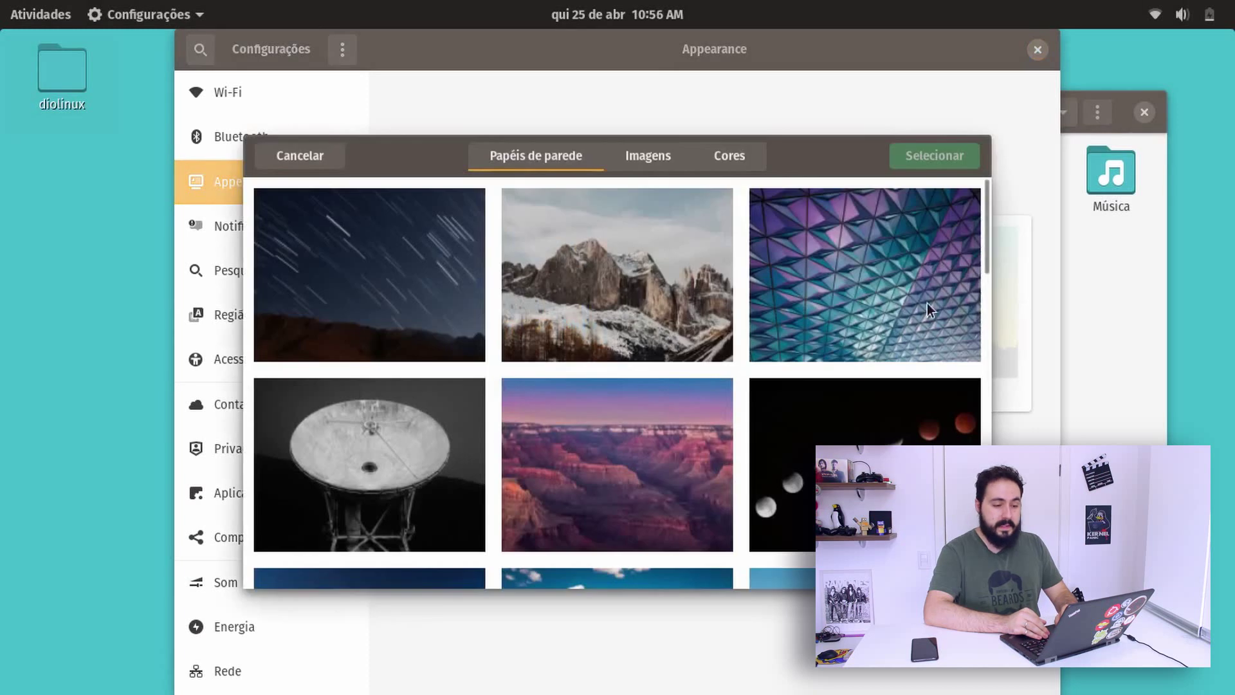
{"action": "left_click_drag", "start_coordinate": [985, 206], "coordinate": [1018, 353]}
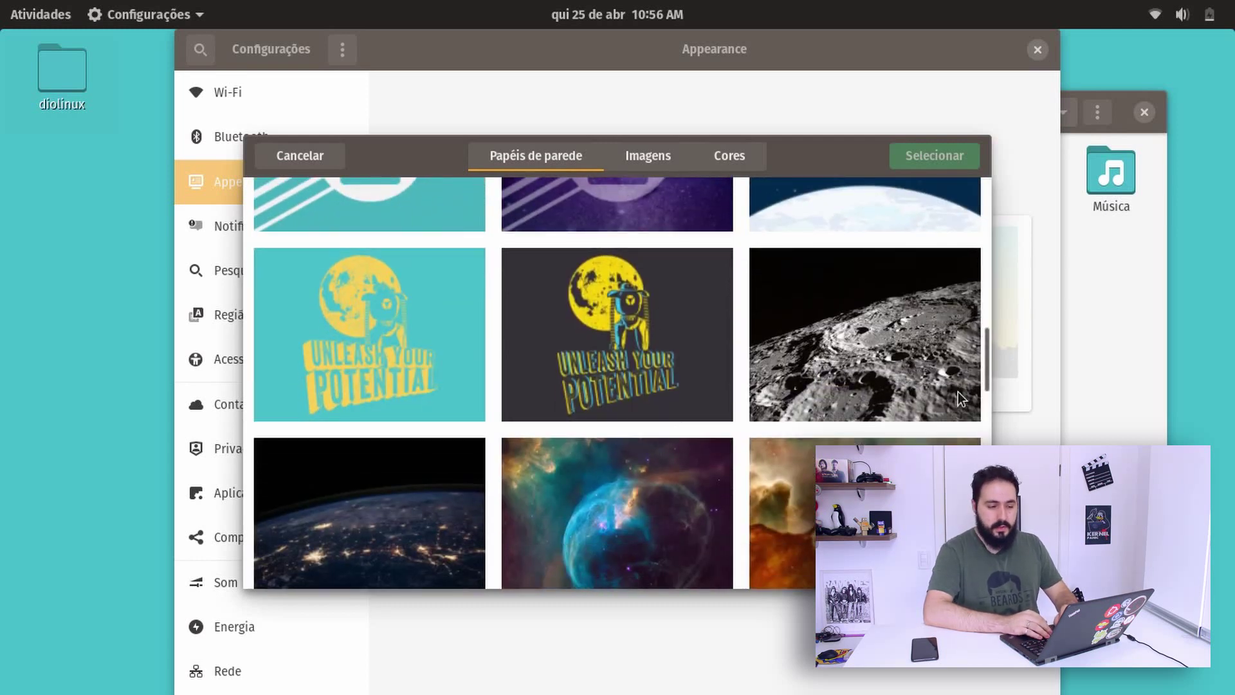
{"action": "left_click_drag", "start_coordinate": [983, 345], "coordinate": [983, 451]}
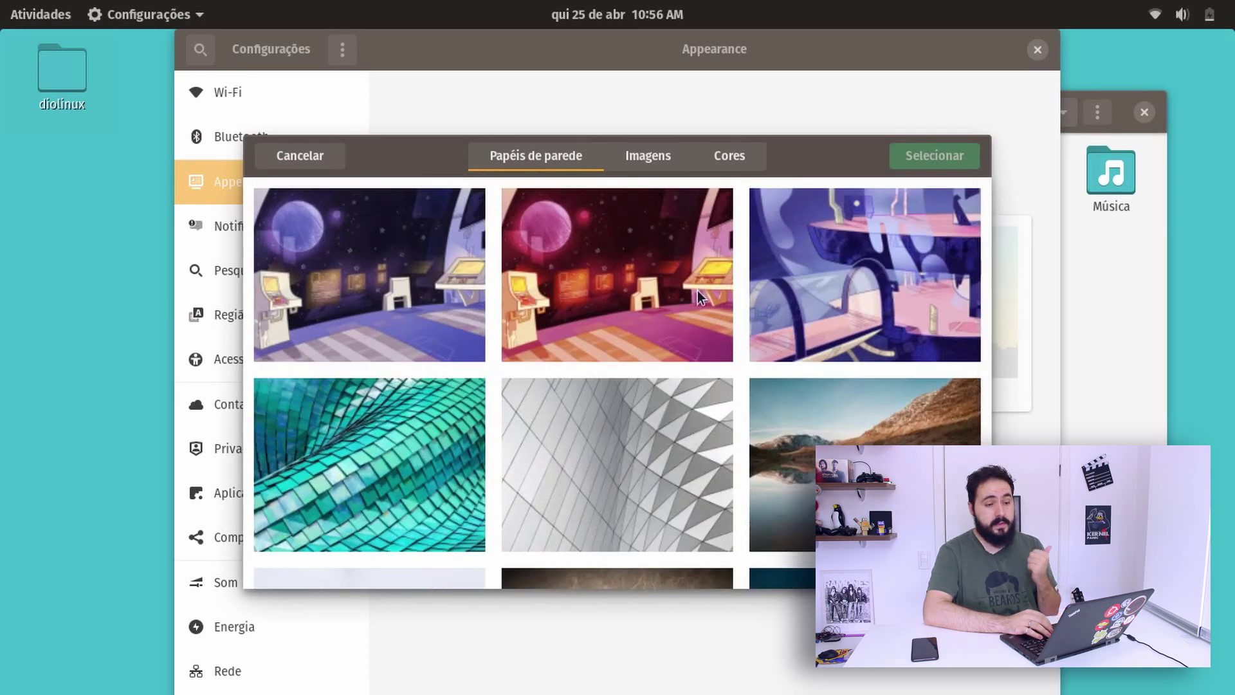
{"action": "left_click", "coordinate": [697, 291]}
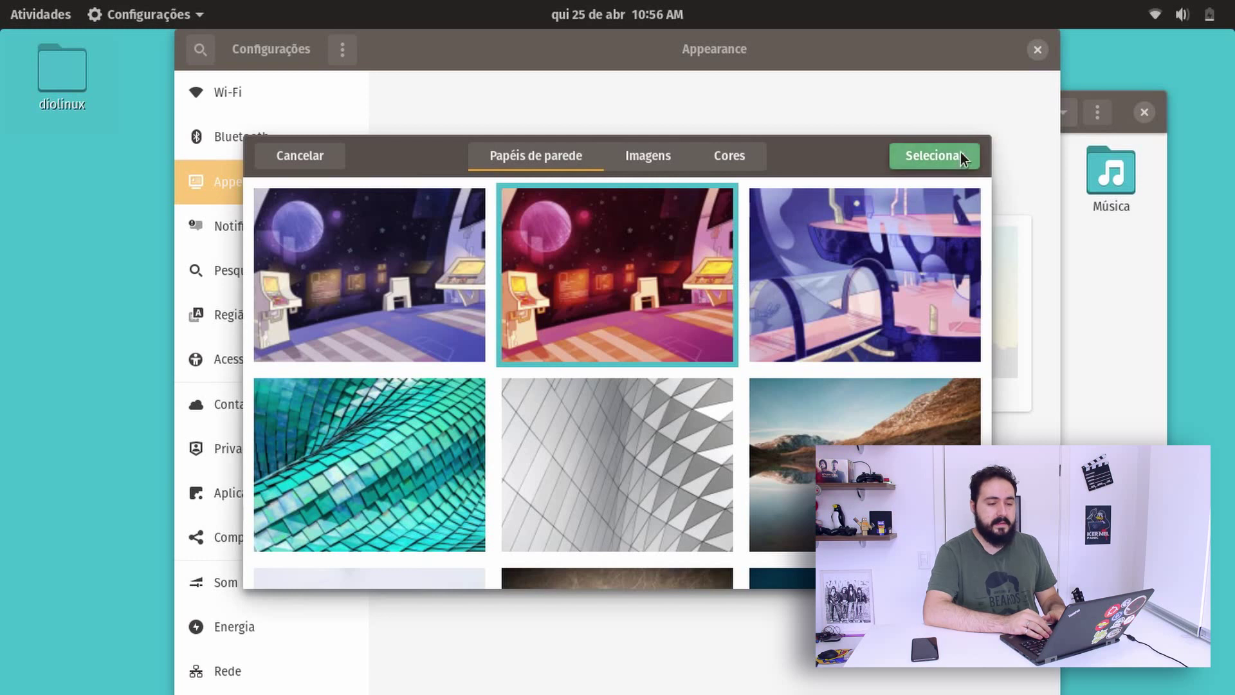
{"action": "left_click", "coordinate": [959, 153]}
{"action": "left_click", "coordinate": [1037, 50]}
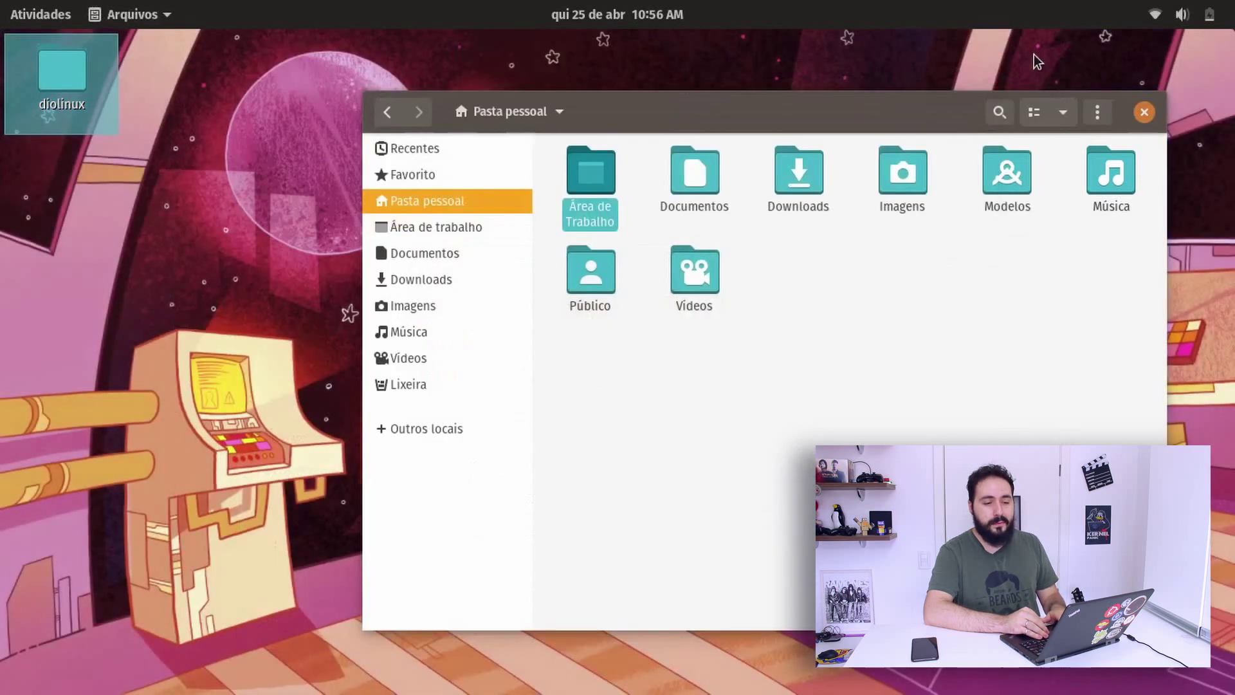
Close the file manager and look at the context options of the diolinux desktop folder
{"action": "left_click", "coordinate": [1143, 111]}
{"action": "left_click", "coordinate": [728, 194]}
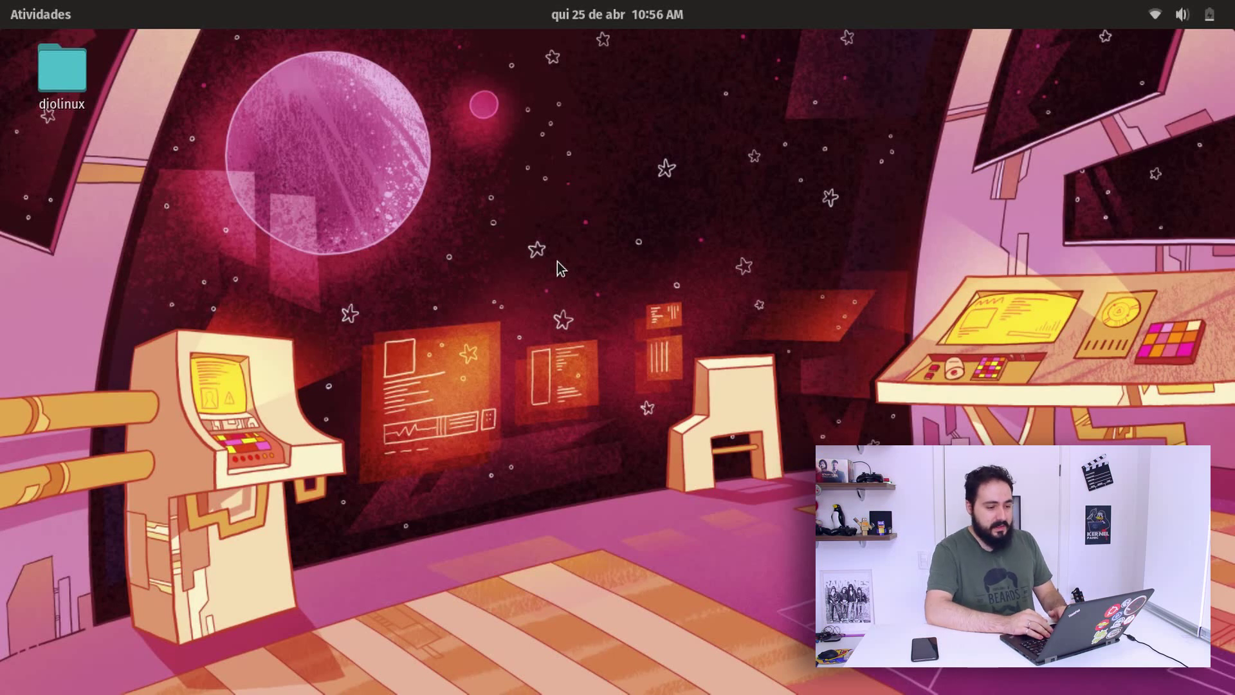
{"action": "right_click", "coordinate": [78, 94]}
{"action": "left_click", "coordinate": [391, 140]}
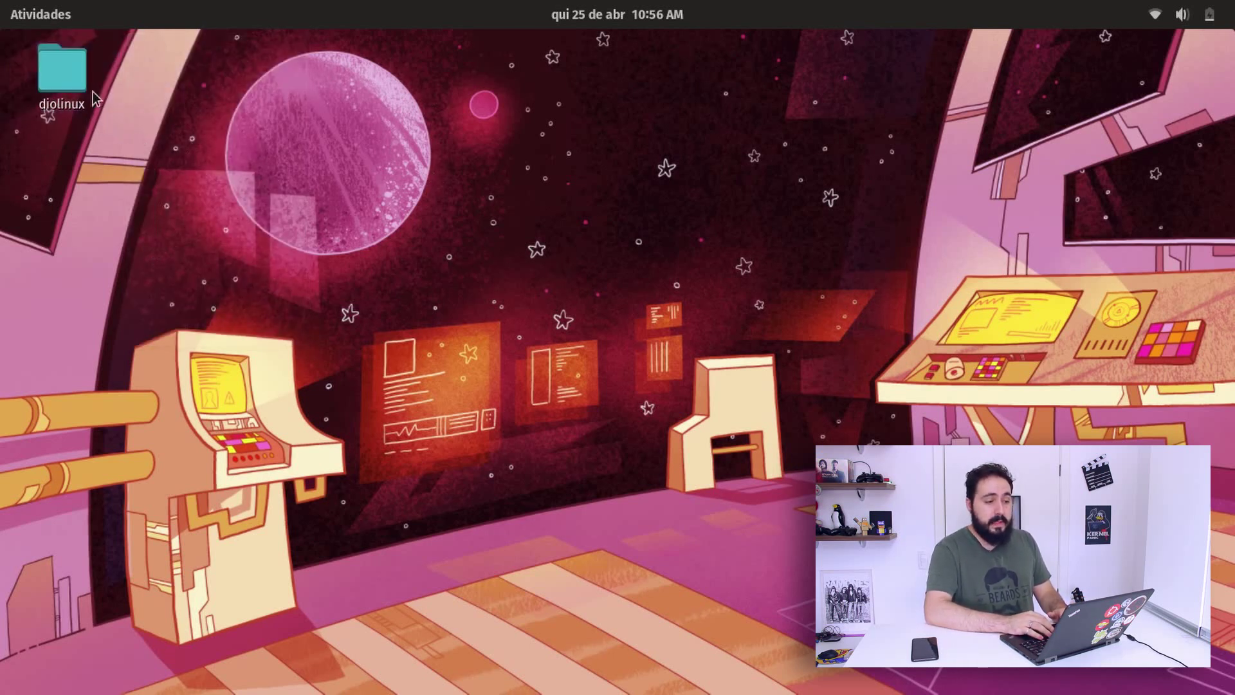
Show the activities overview, inspect the system's sound and brightness controls, and bring the SimpleScreenRecorder window forward
{"action": "left_click", "coordinate": [40, 14]}
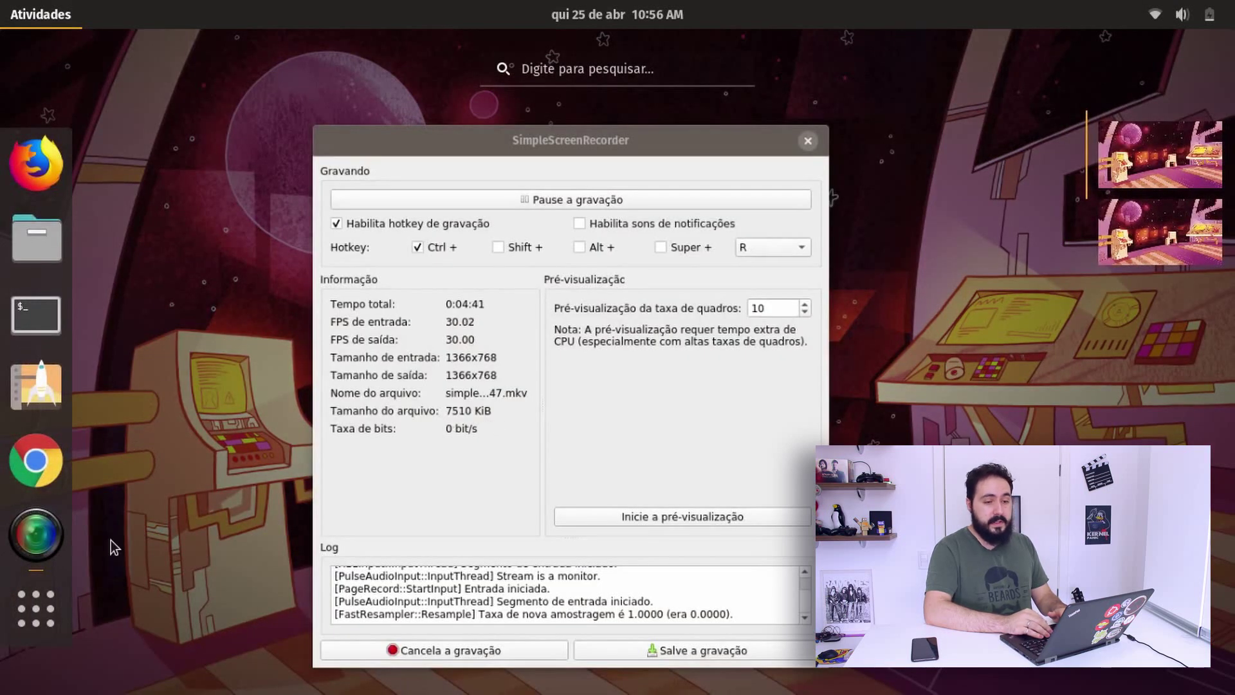
{"action": "left_click", "coordinate": [1207, 15]}
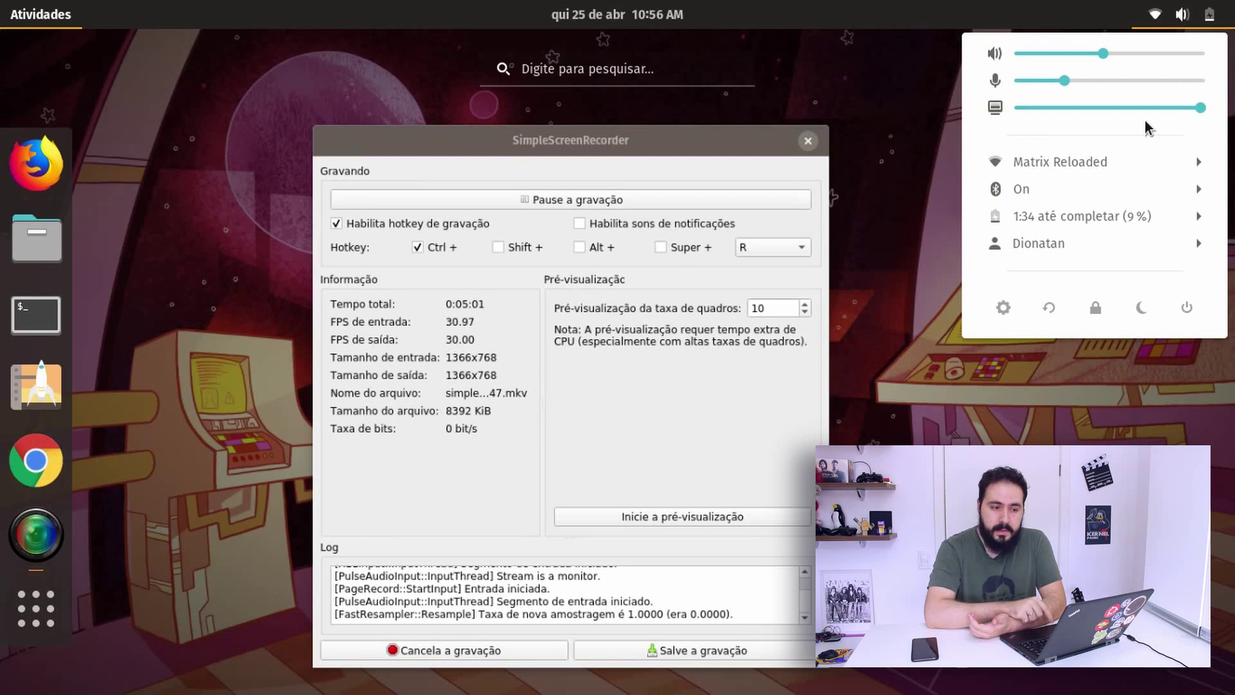
{"action": "left_click_drag", "start_coordinate": [1167, 109], "coordinate": [1221, 113]}
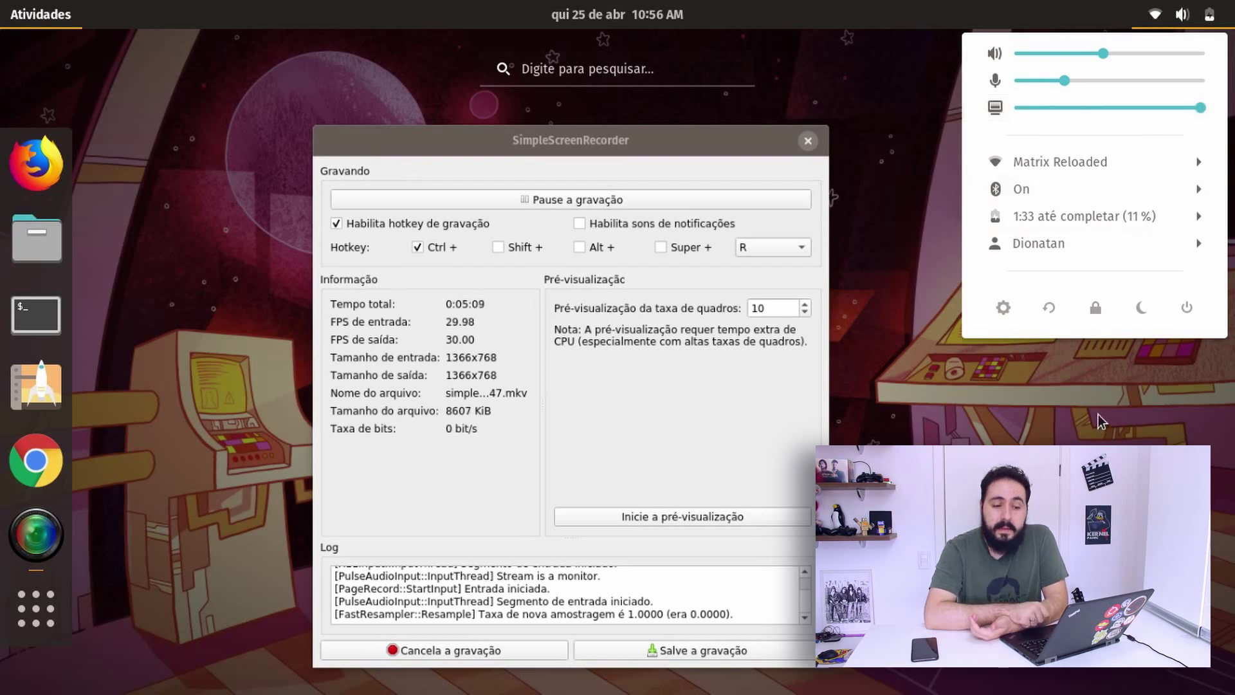
{"action": "left_click", "coordinate": [1098, 414]}
{"action": "left_click", "coordinate": [675, 392]}
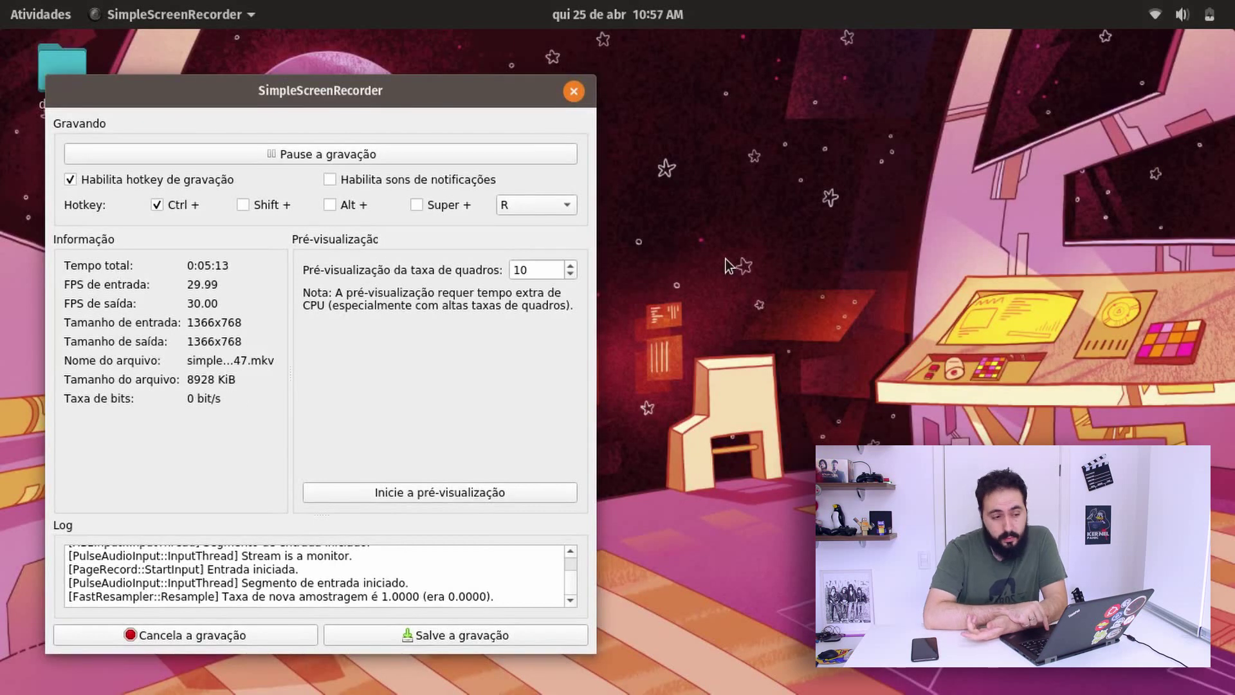
View the calendar and notifications, switching Do not disturb on and back off
{"action": "left_click", "coordinate": [639, 19]}
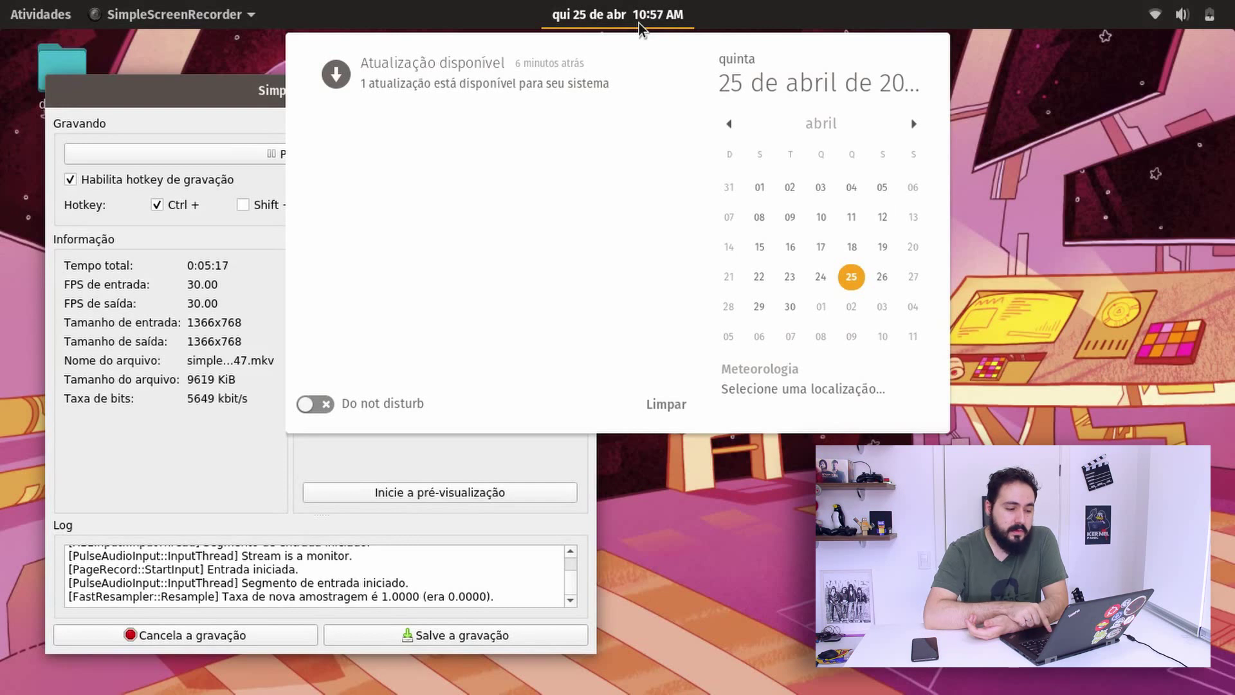
{"action": "left_click", "coordinate": [307, 406]}
{"action": "left_click", "coordinate": [308, 408]}
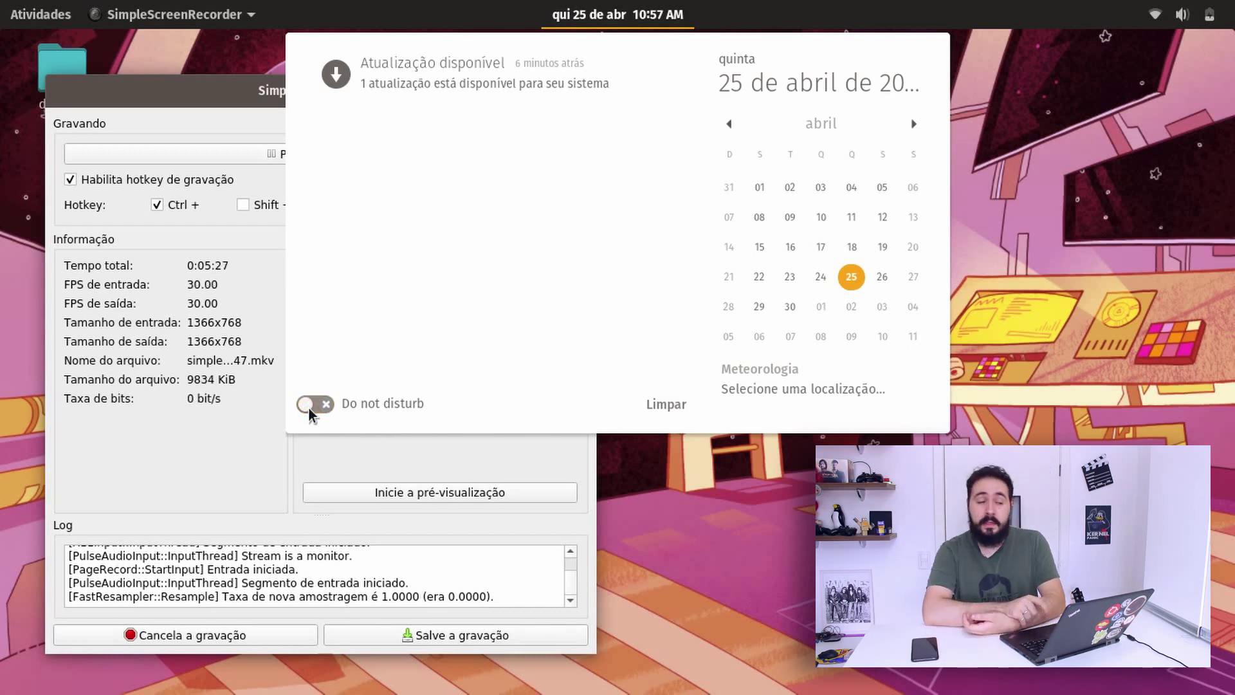
{"action": "key", "text": "Escape"}
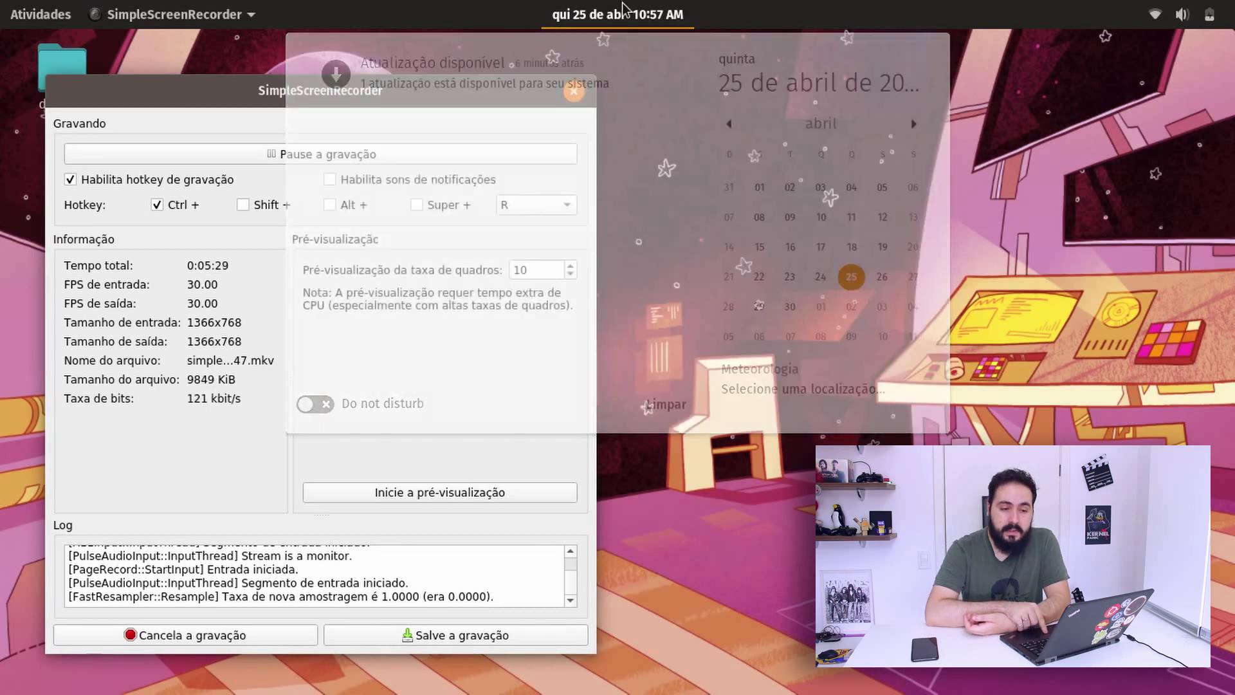
Examine the Wi-Fi options and the battery power profiles in the system menu
{"action": "left_click", "coordinate": [1182, 14]}
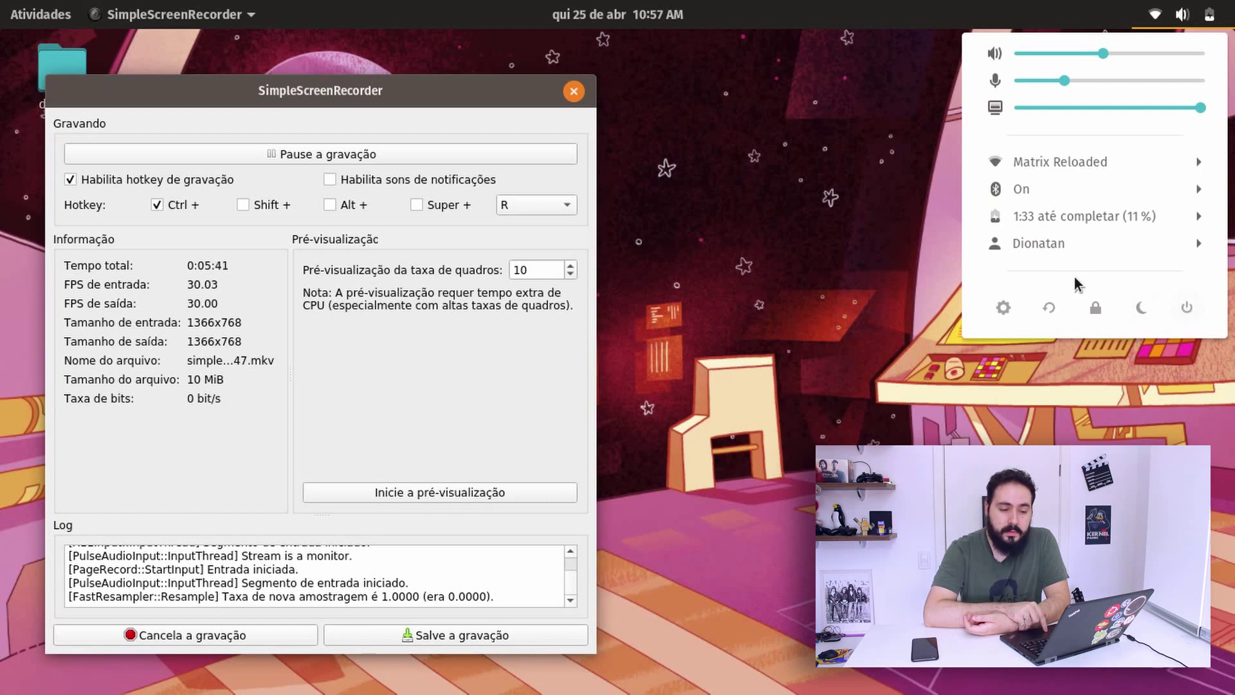
{"action": "left_click", "coordinate": [1149, 152]}
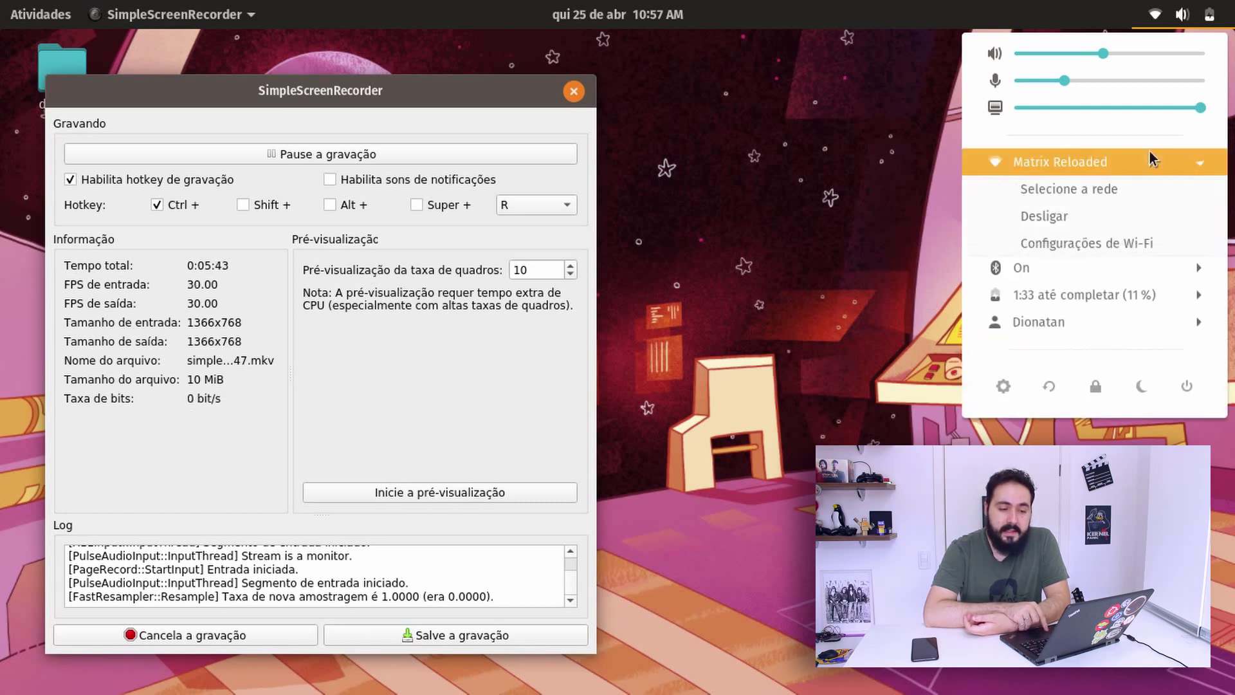
{"action": "left_click", "coordinate": [1145, 171]}
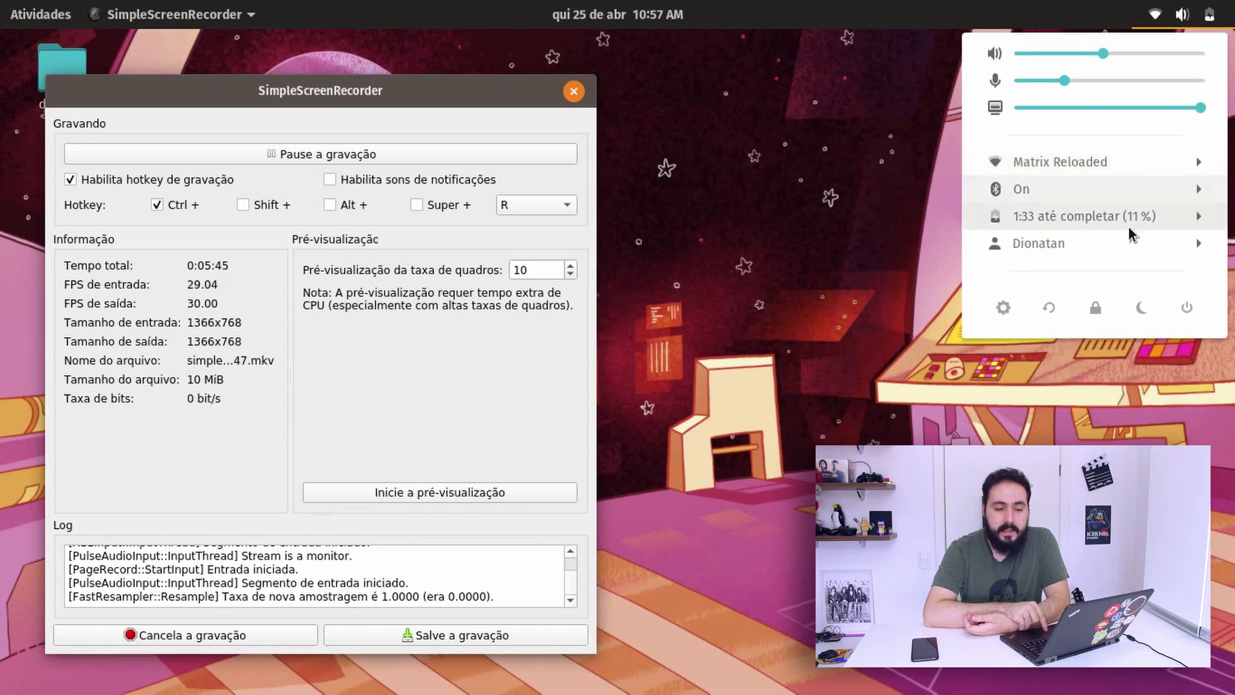
{"action": "left_click", "coordinate": [1146, 214]}
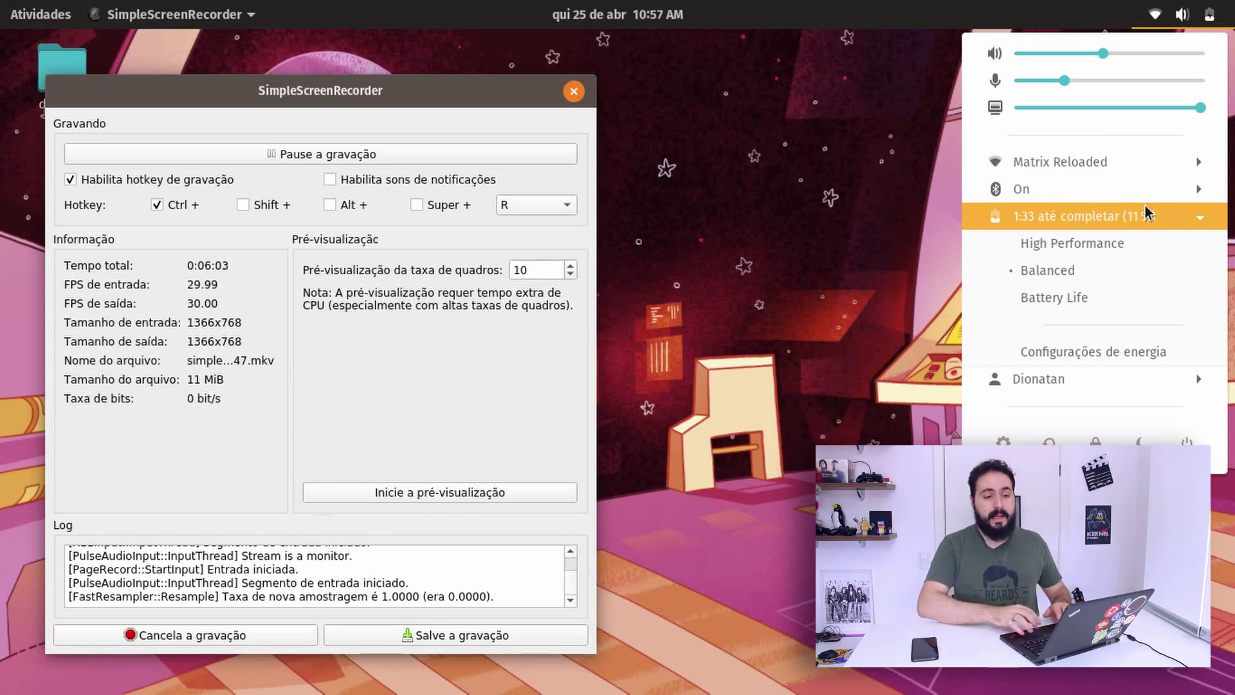
{"action": "left_click", "coordinate": [1145, 207]}
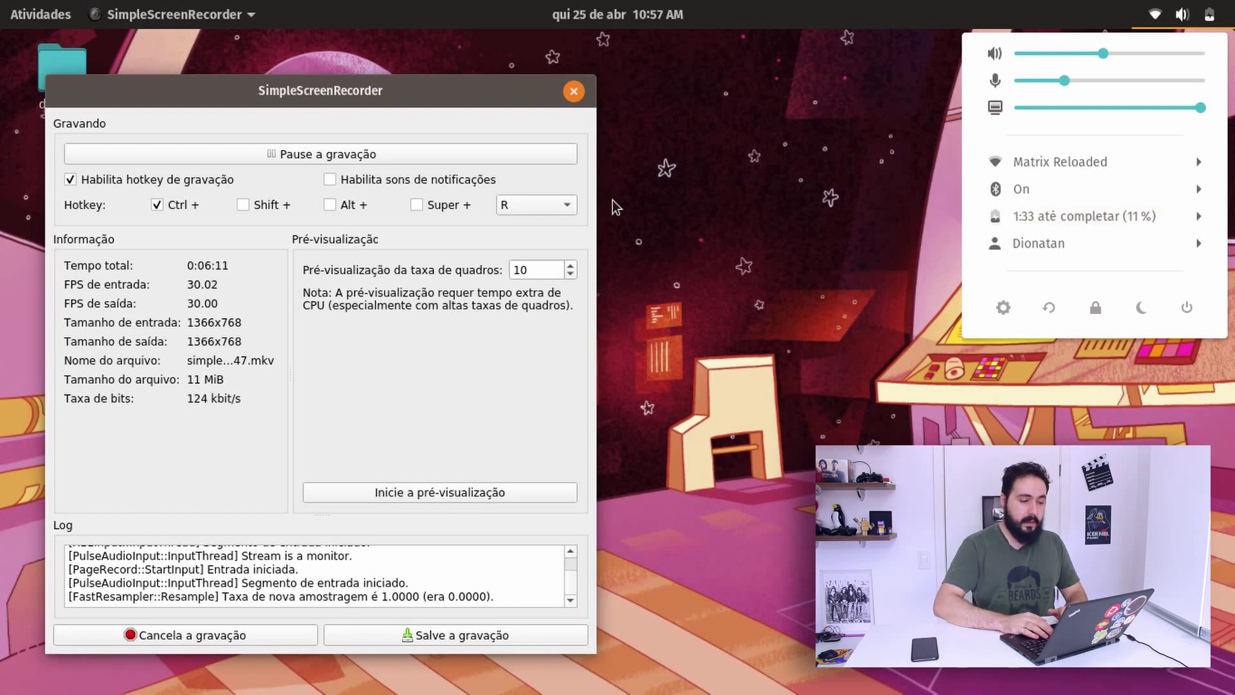
Minimize the SimpleScreenRecorder window
{"action": "right_click", "coordinate": [456, 104]}
{"action": "right_click", "coordinate": [457, 104]}
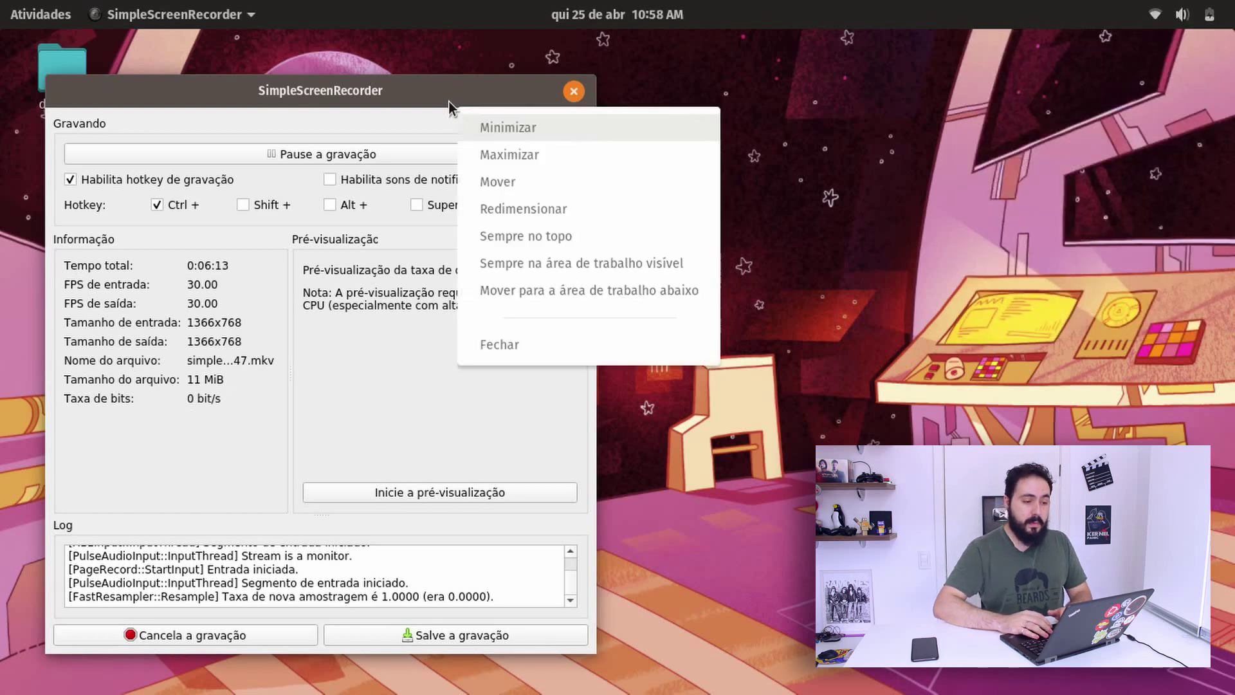
{"action": "left_click", "coordinate": [527, 126]}
Show all installed applications and open the Utilitários group
{"action": "mouse_move", "coordinate": [2, 2]}
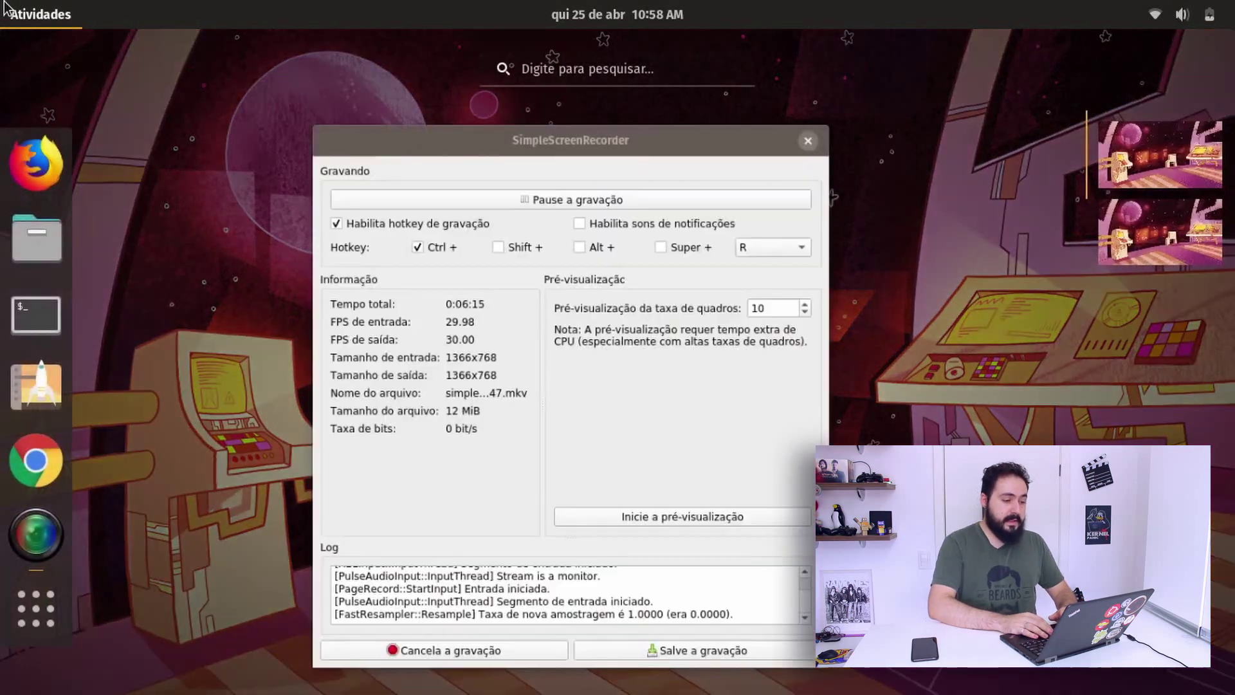
{"action": "left_click", "coordinate": [34, 622]}
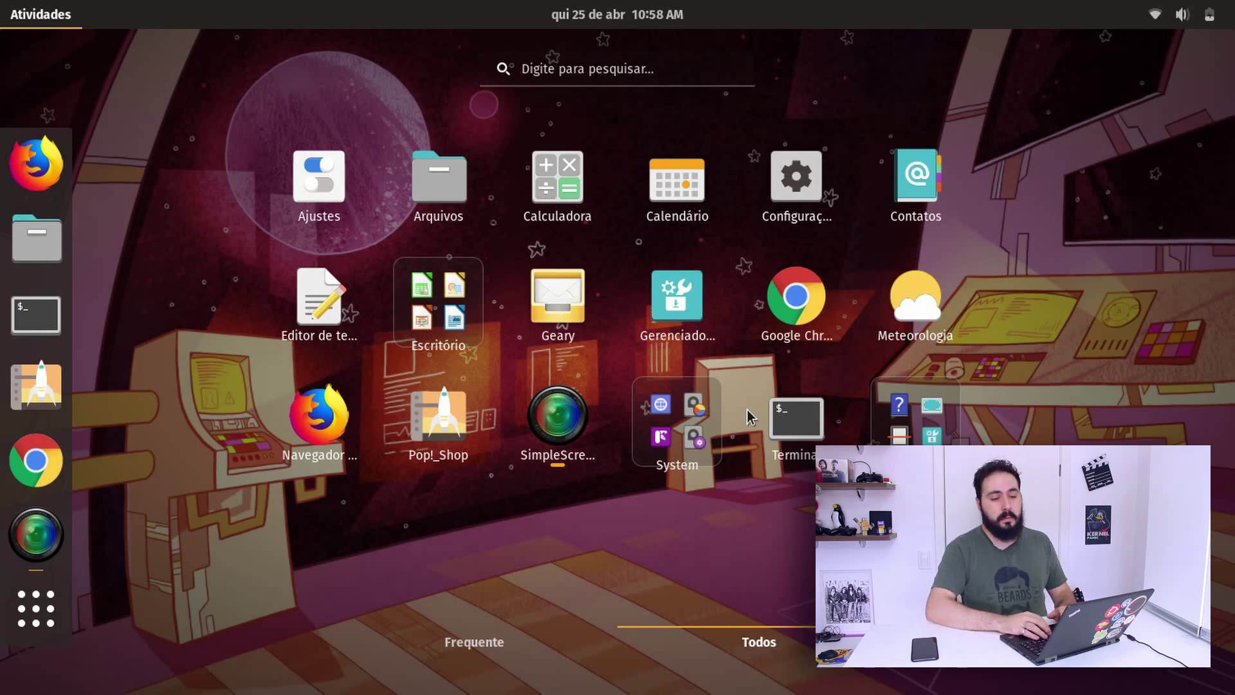
{"action": "left_click", "coordinate": [932, 440]}
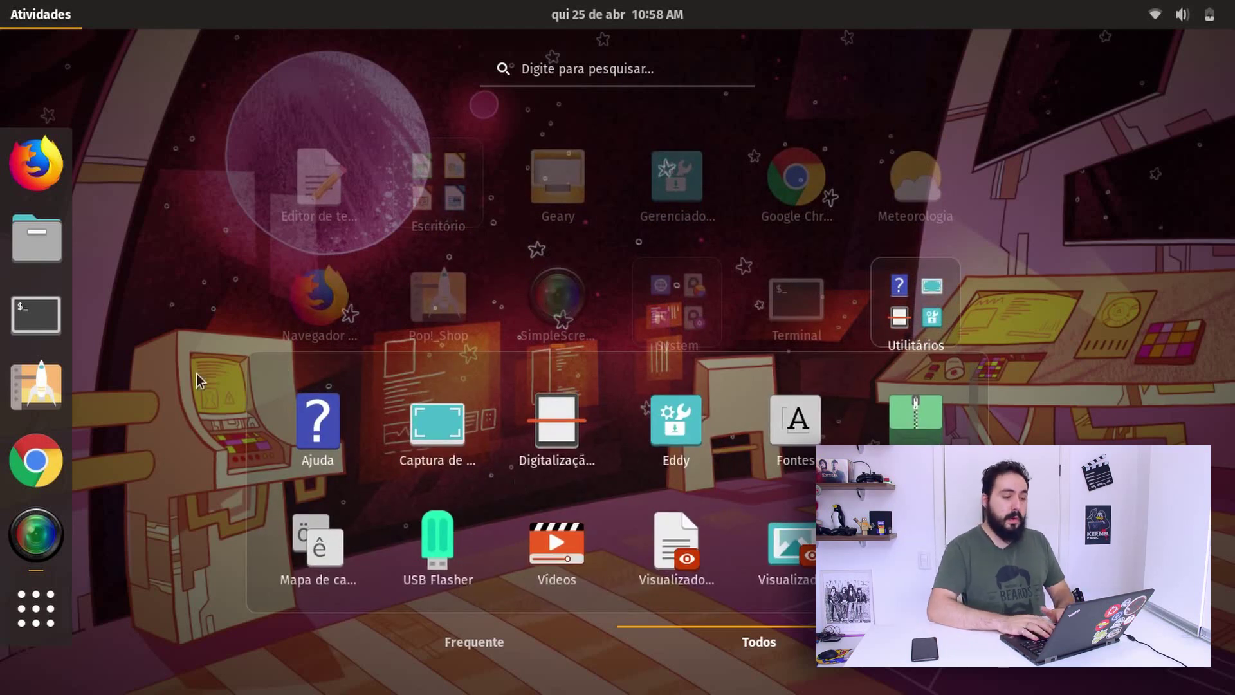
Open Pop!_Shop, and launch the system monitor (Monitor do sistema) over it
{"action": "left_click", "coordinate": [52, 377]}
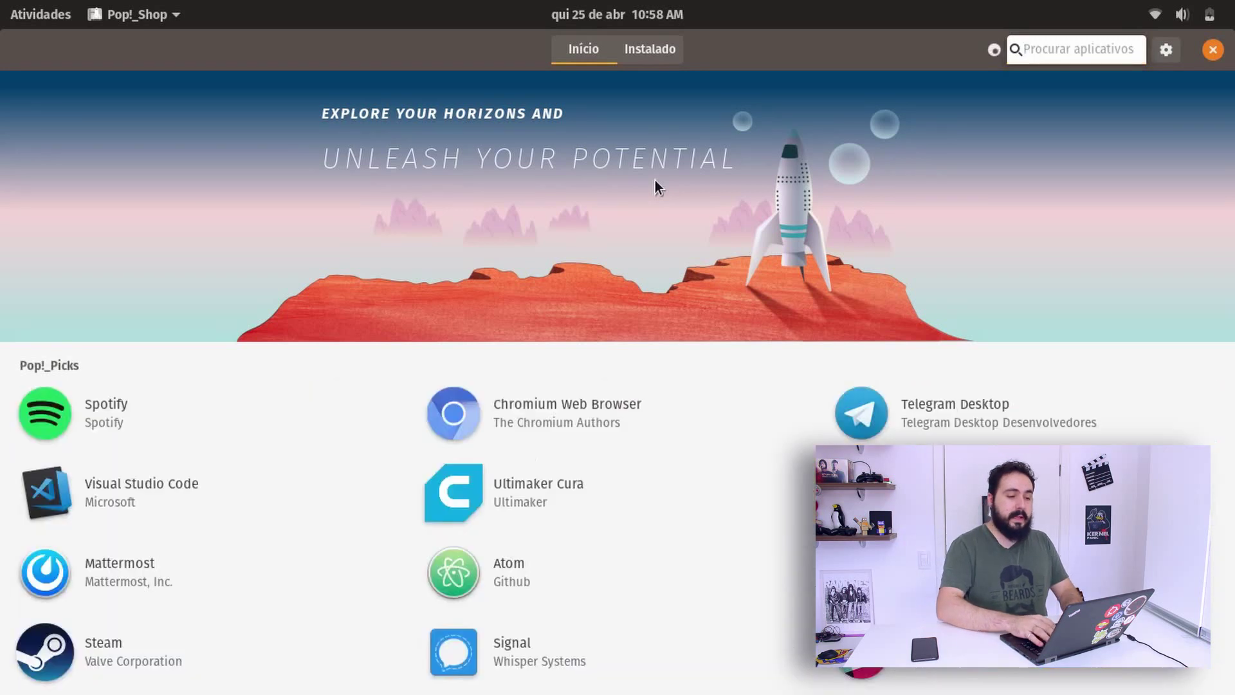
{"action": "key", "text": "super"}
{"action": "type", "text": "moni"}
{"action": "key", "text": "Return"}
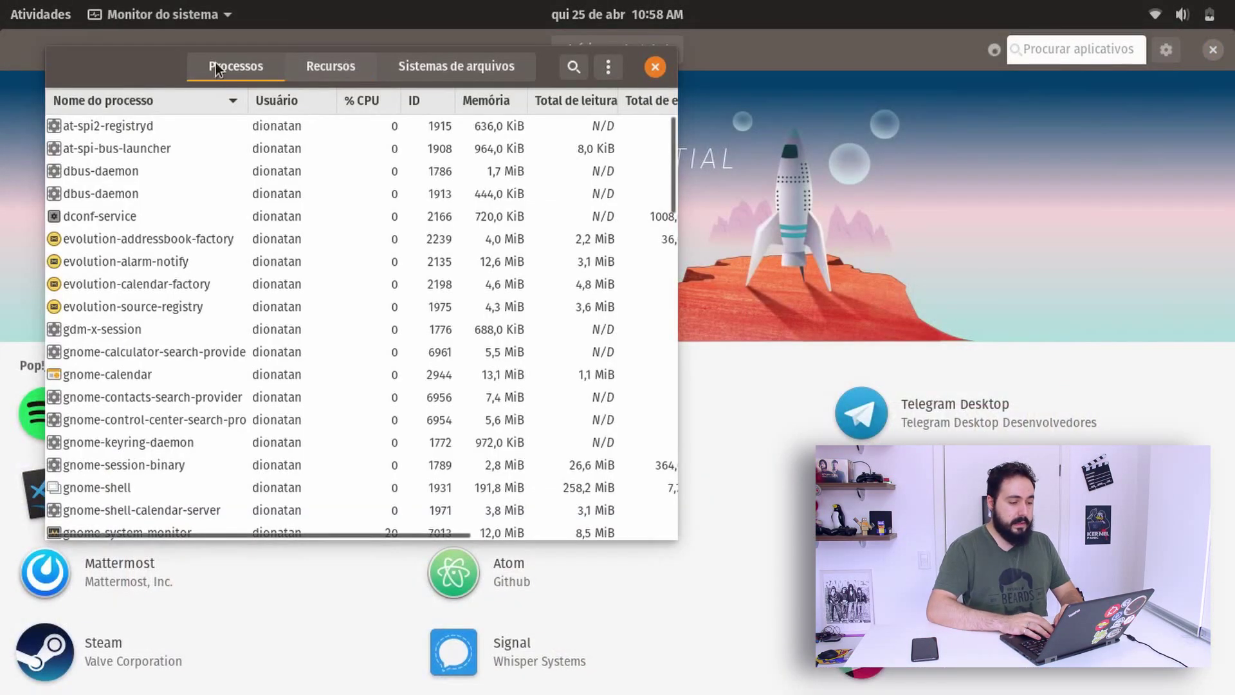
Filter the system monitor's processes for "elem" and kill the io.elementary.appcenter process
{"action": "left_click_drag", "start_coordinate": [127, 63], "coordinate": [275, 106]}
{"action": "left_click", "coordinate": [423, 400]}
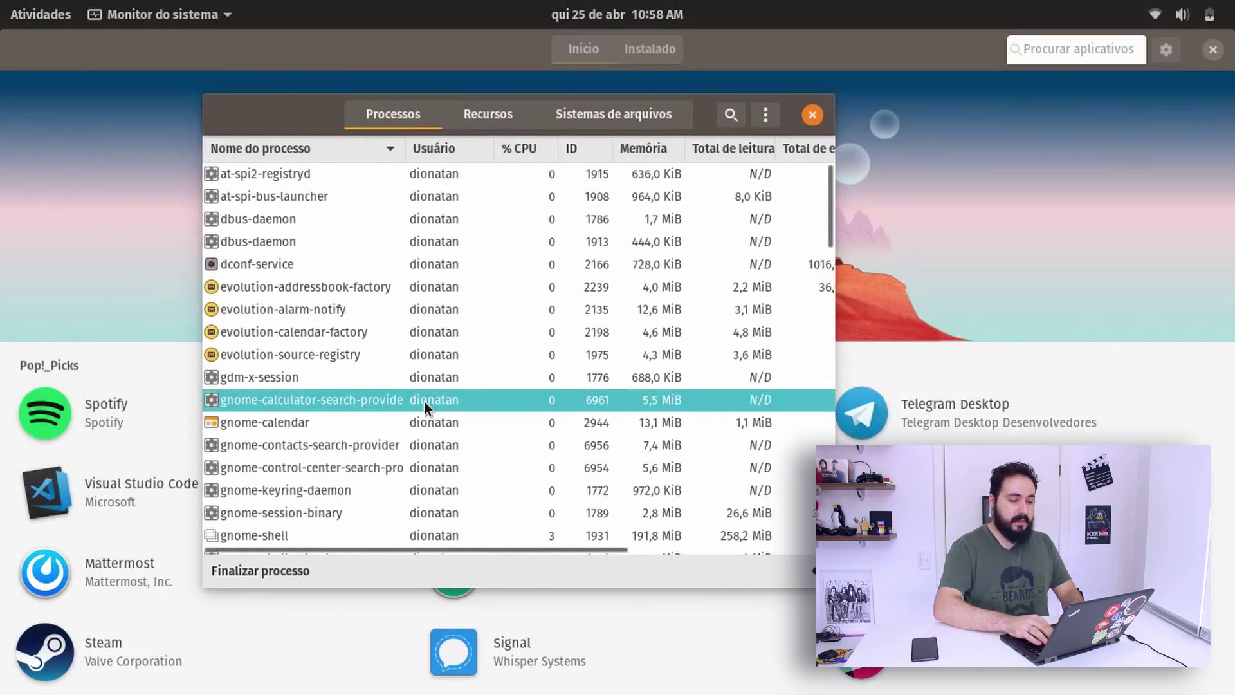
{"action": "type", "text": "elem"}
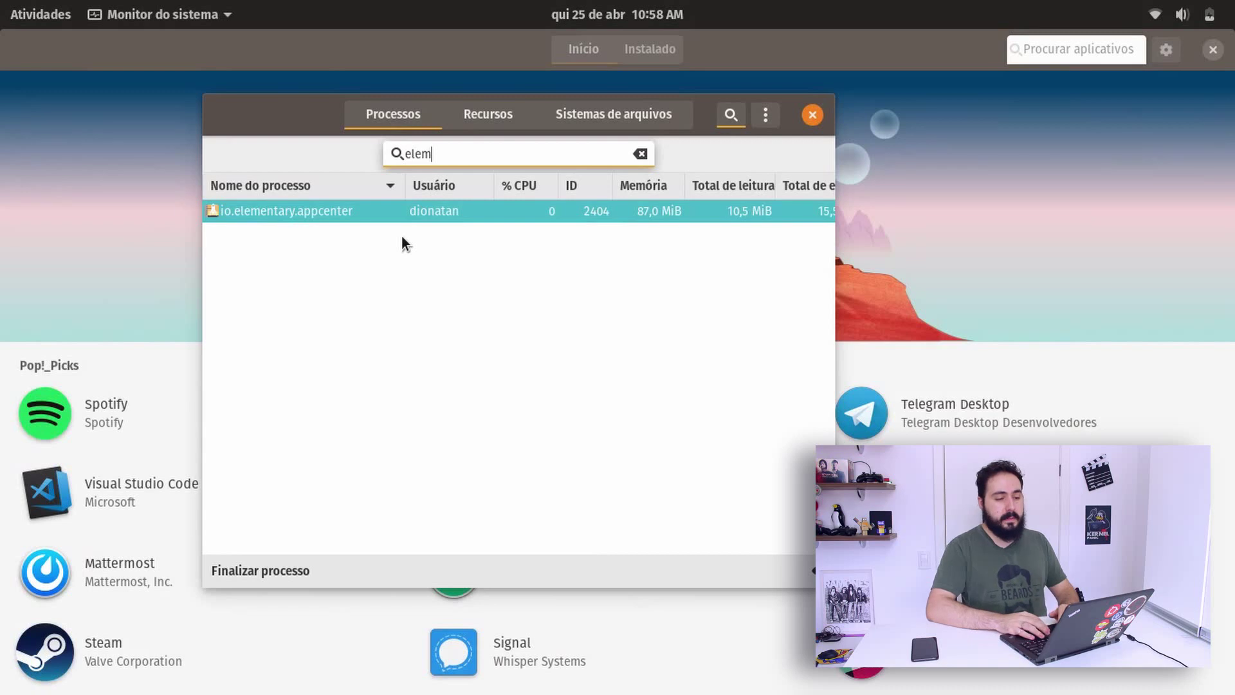
{"action": "right_click", "coordinate": [533, 215]}
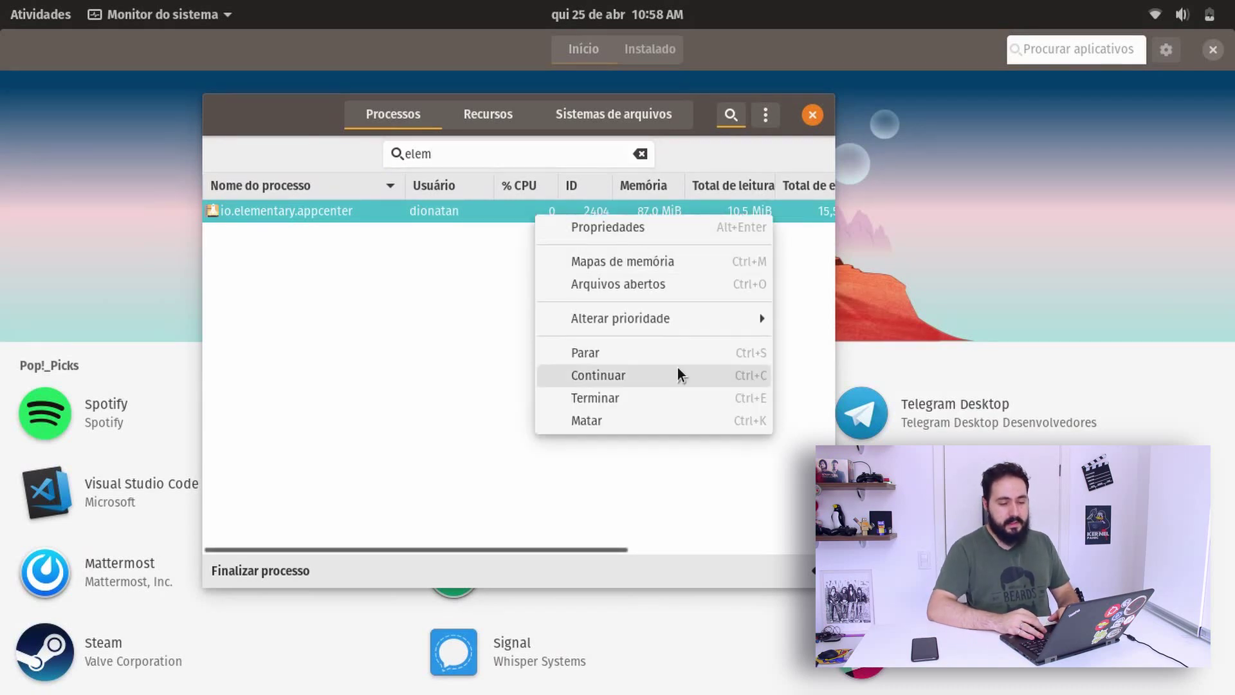
{"action": "left_click", "coordinate": [673, 421]}
{"action": "left_click", "coordinate": [711, 395]}
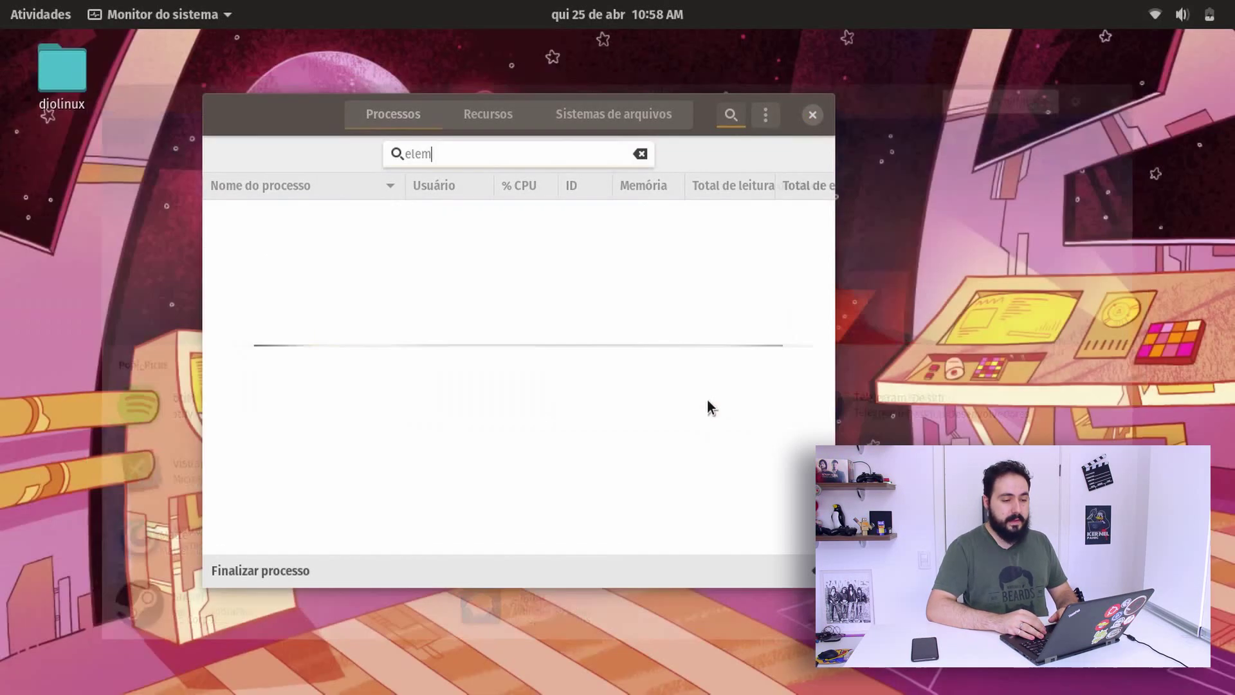
Reopen Pop!_Shop and view its list of installed applications before returning to the home page
{"action": "key", "text": "super"}
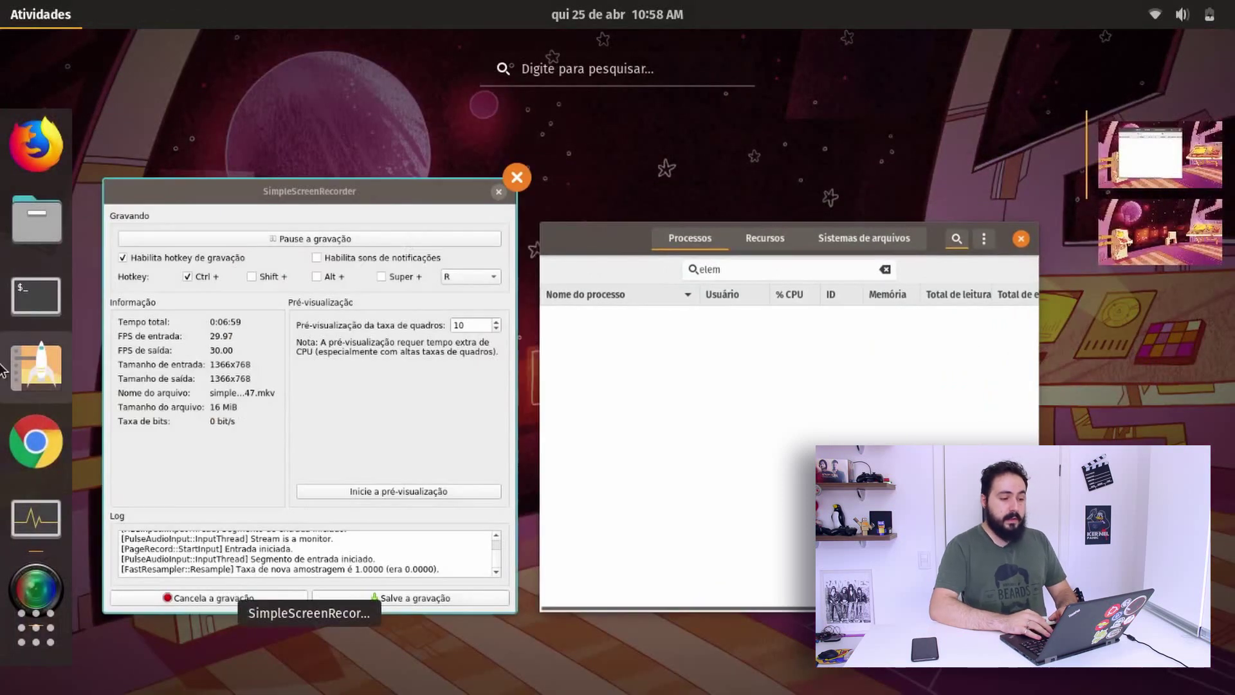
{"action": "left_click", "coordinate": [33, 365]}
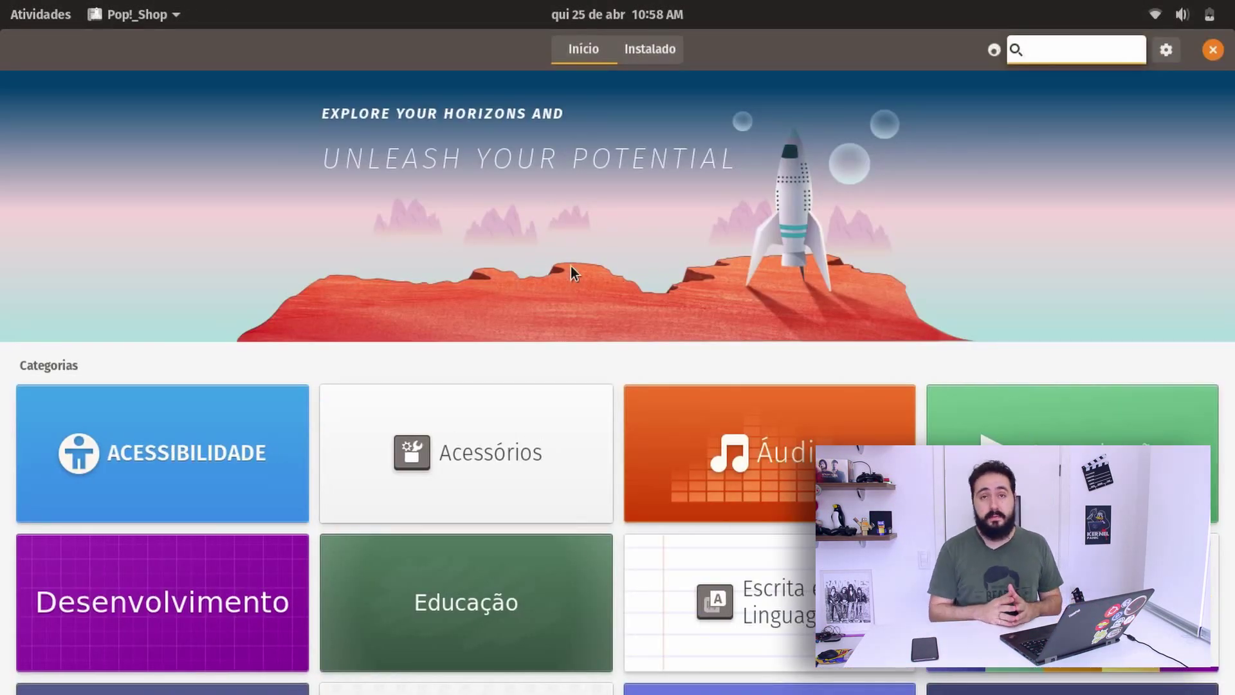
{"action": "left_click", "coordinate": [658, 59]}
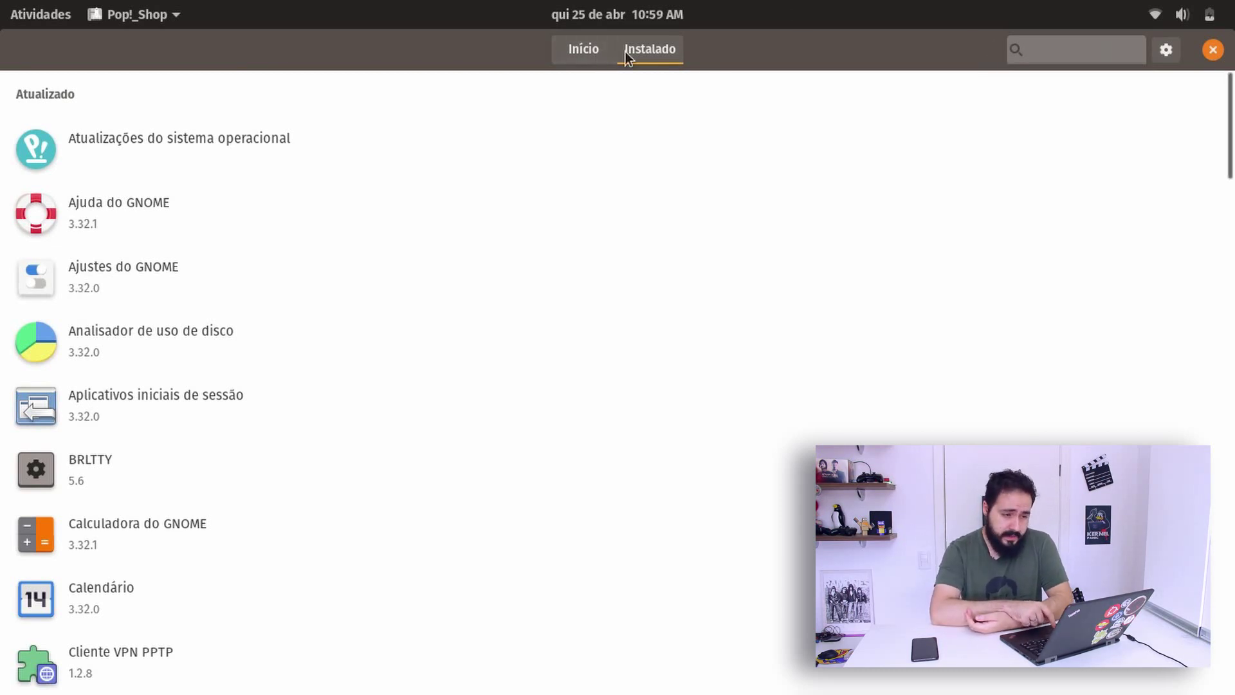
{"action": "left_click", "coordinate": [588, 58]}
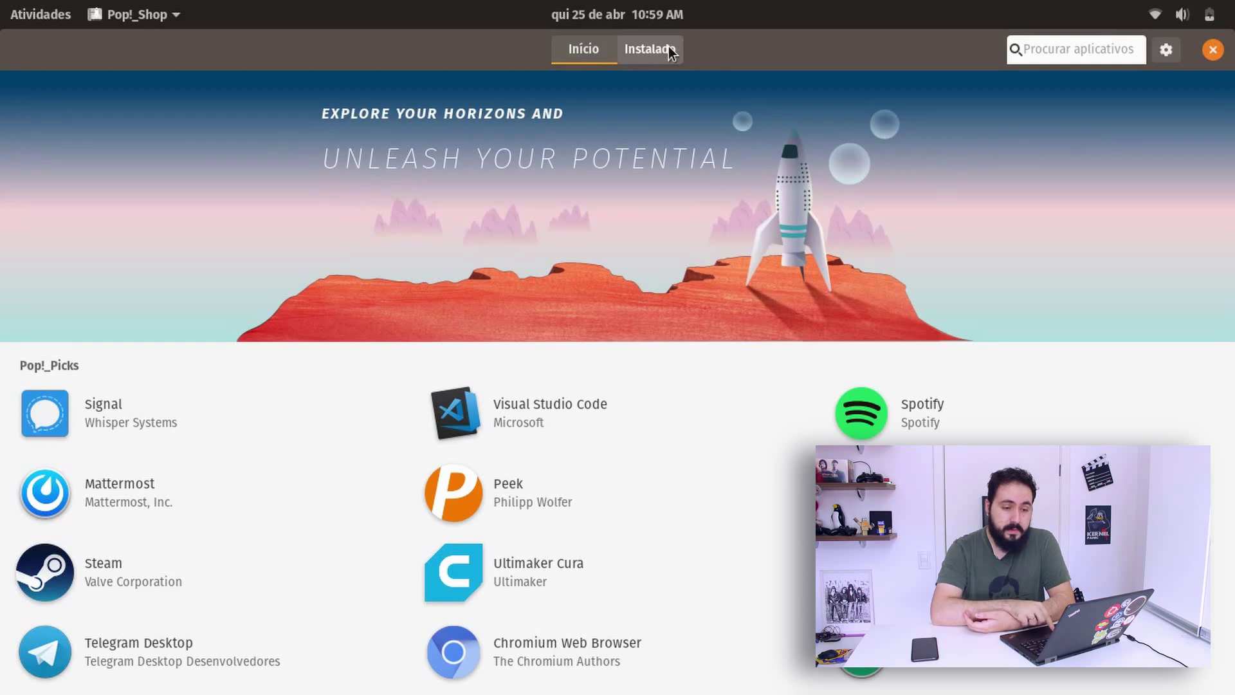
Search Pop!_Shop for "gimp", view the details page of Programa de manipulação de imagem do GNU, and clear the search
{"action": "left_click", "coordinate": [1048, 57]}
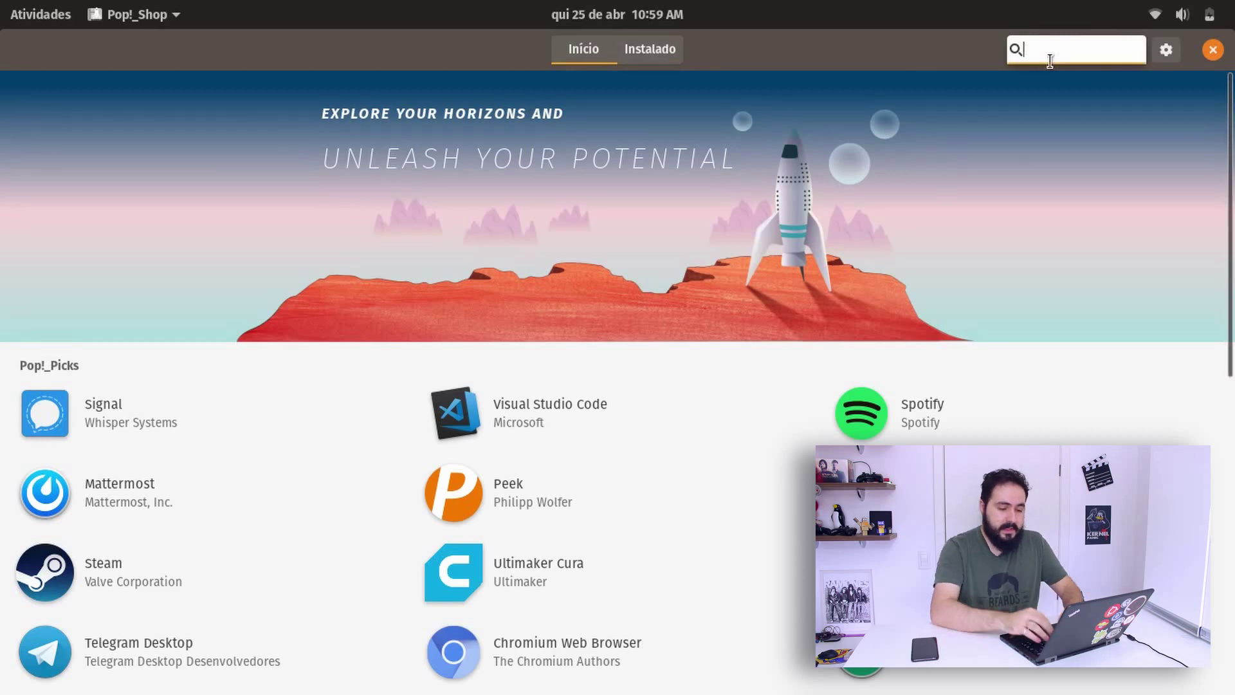
{"action": "type", "text": "gimp"}
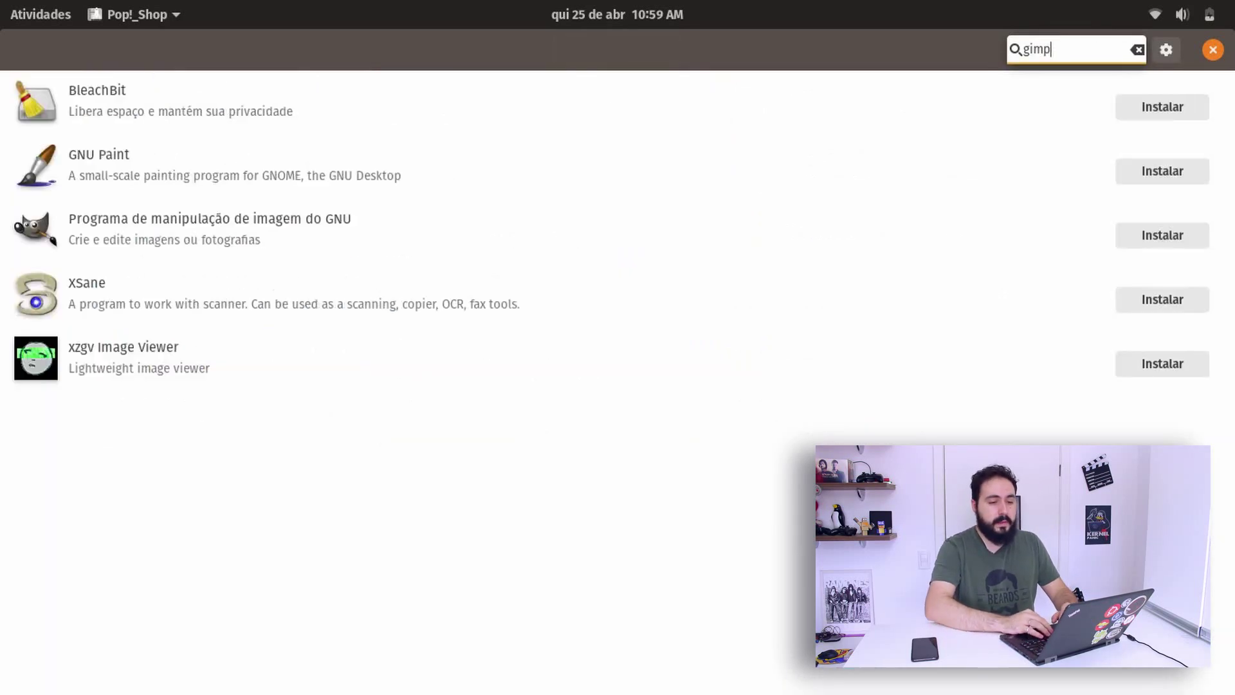
{"action": "left_click", "coordinate": [887, 230]}
{"action": "left_click_drag", "start_coordinate": [1230, 244], "coordinate": [1230, 467]}
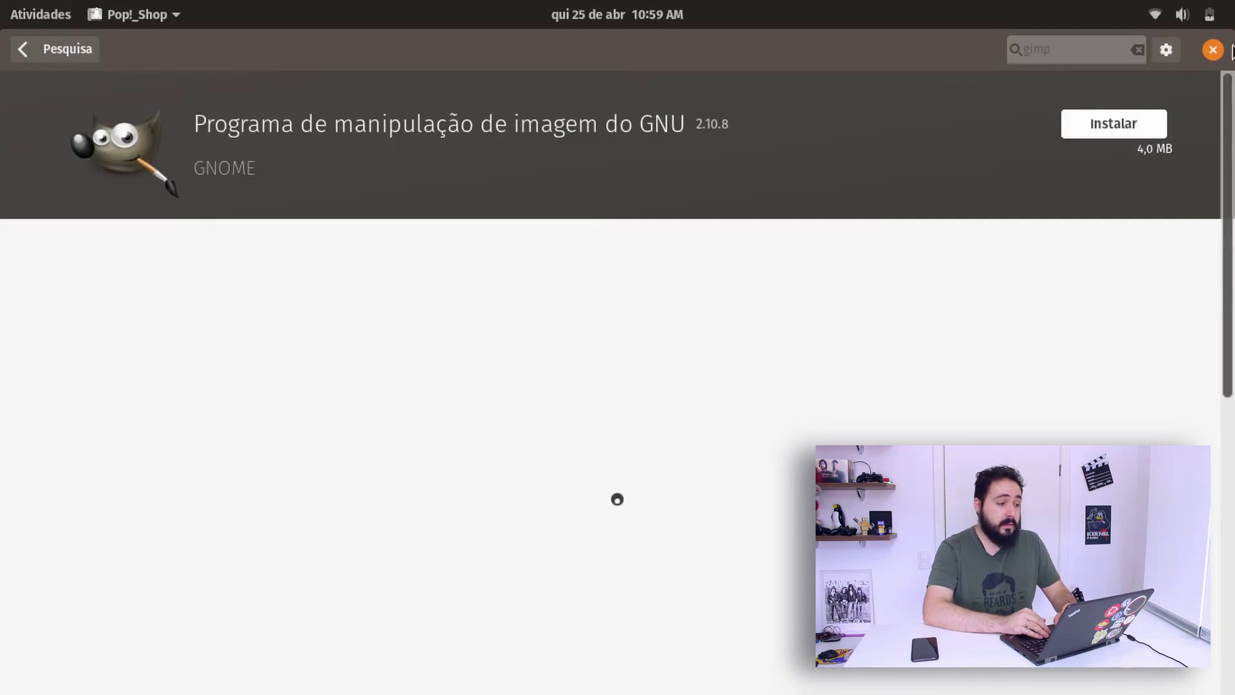
{"action": "left_click", "coordinate": [58, 49]}
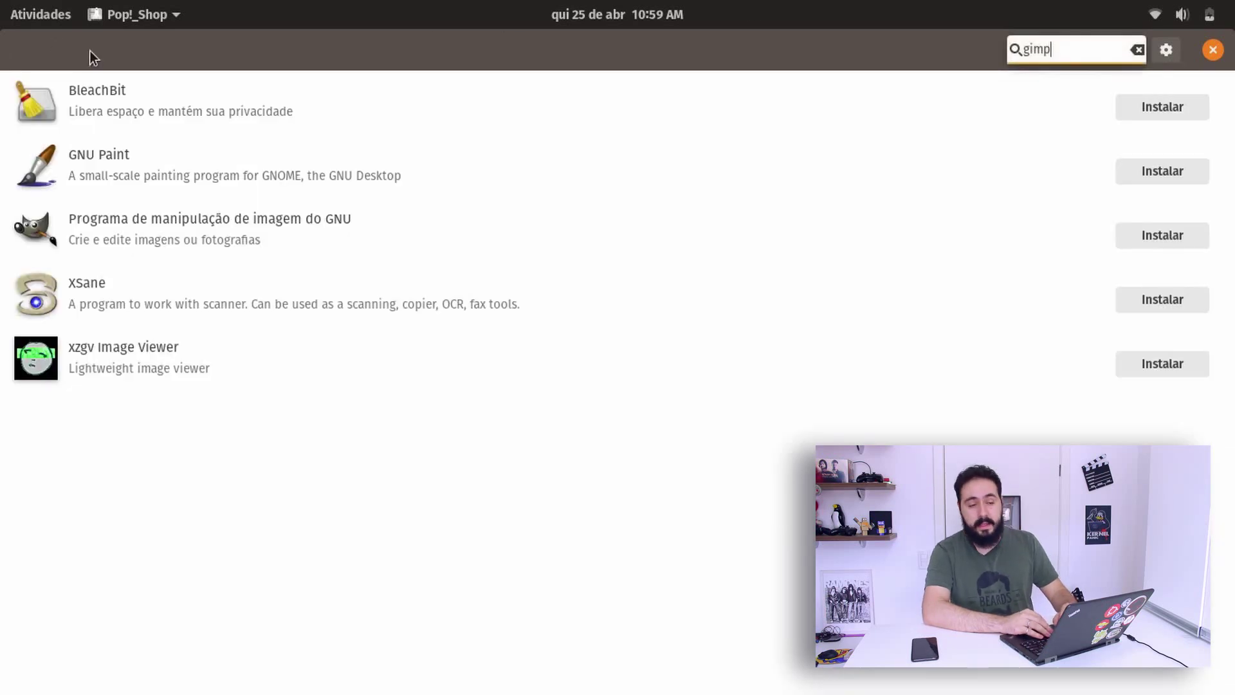
{"action": "left_click", "coordinate": [1138, 49]}
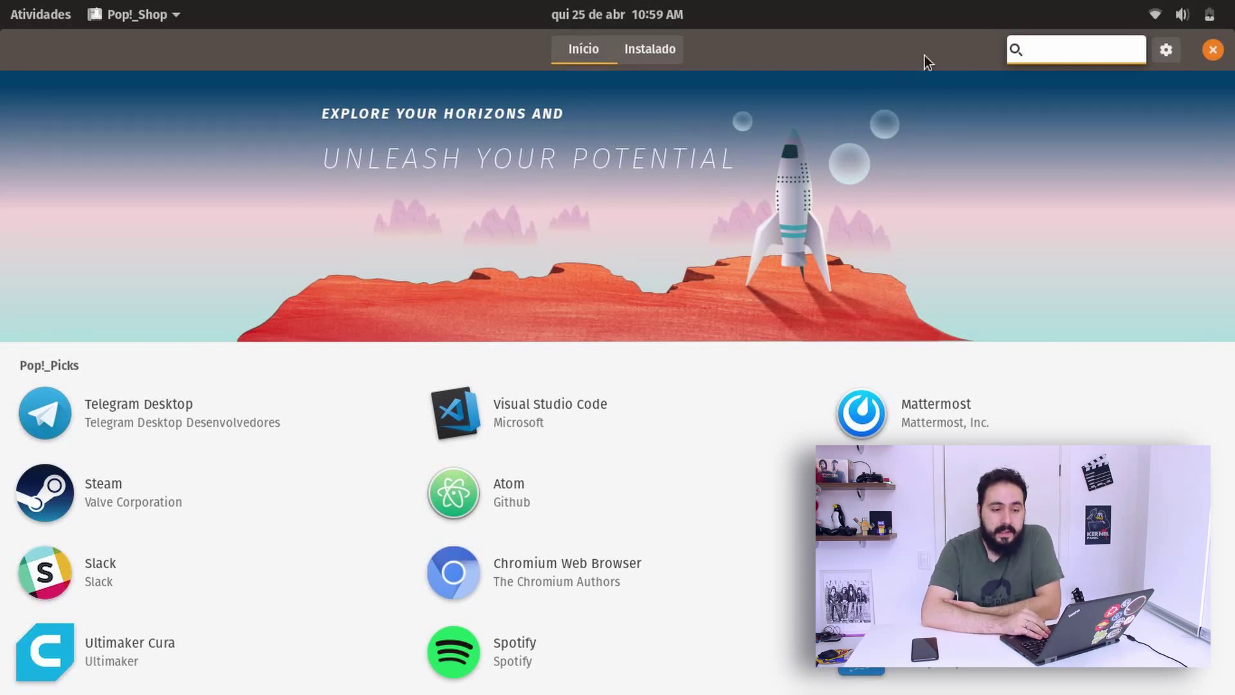
Open Pop!_Shop's software source settings, entering the account password to authenticate
{"action": "left_click", "coordinate": [1178, 51]}
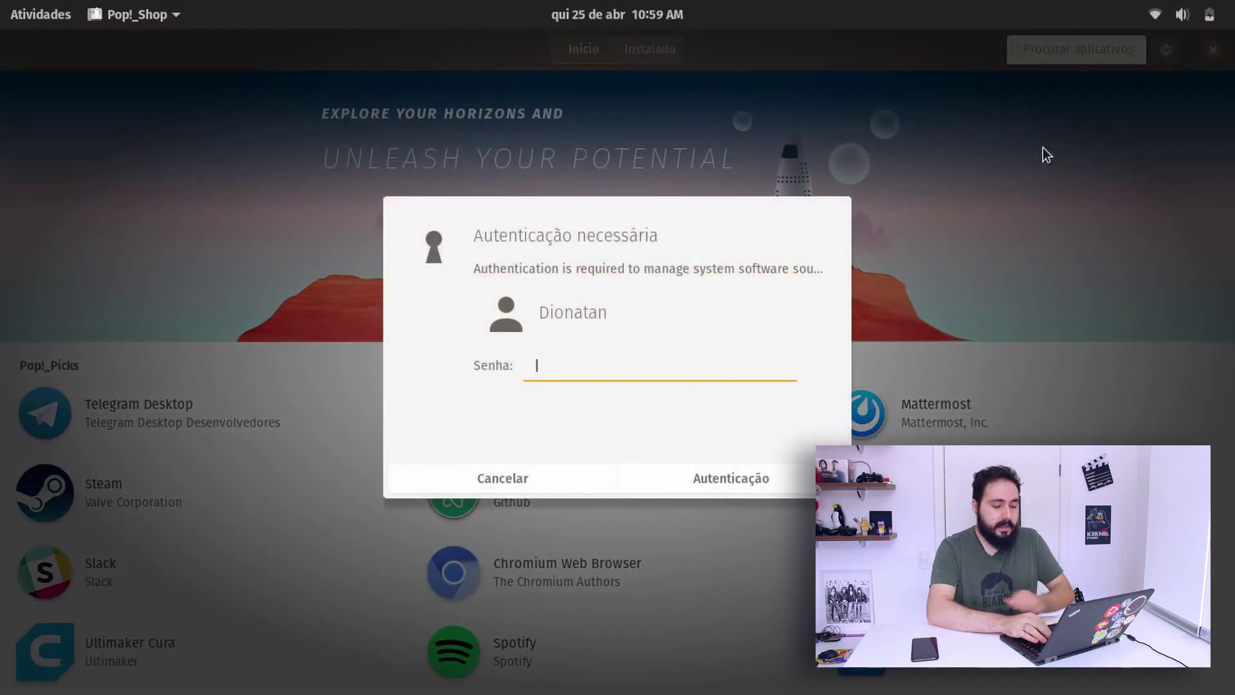
{"action": "type", "text": "************"}
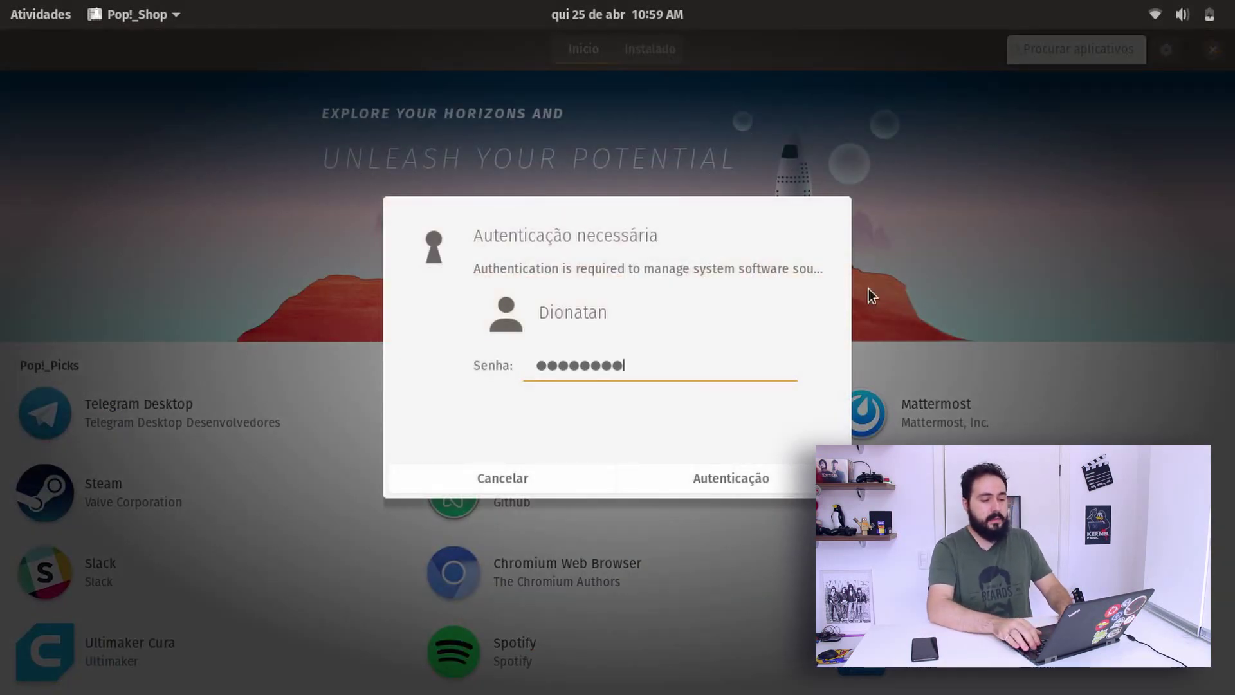
{"action": "key", "text": "Return"}
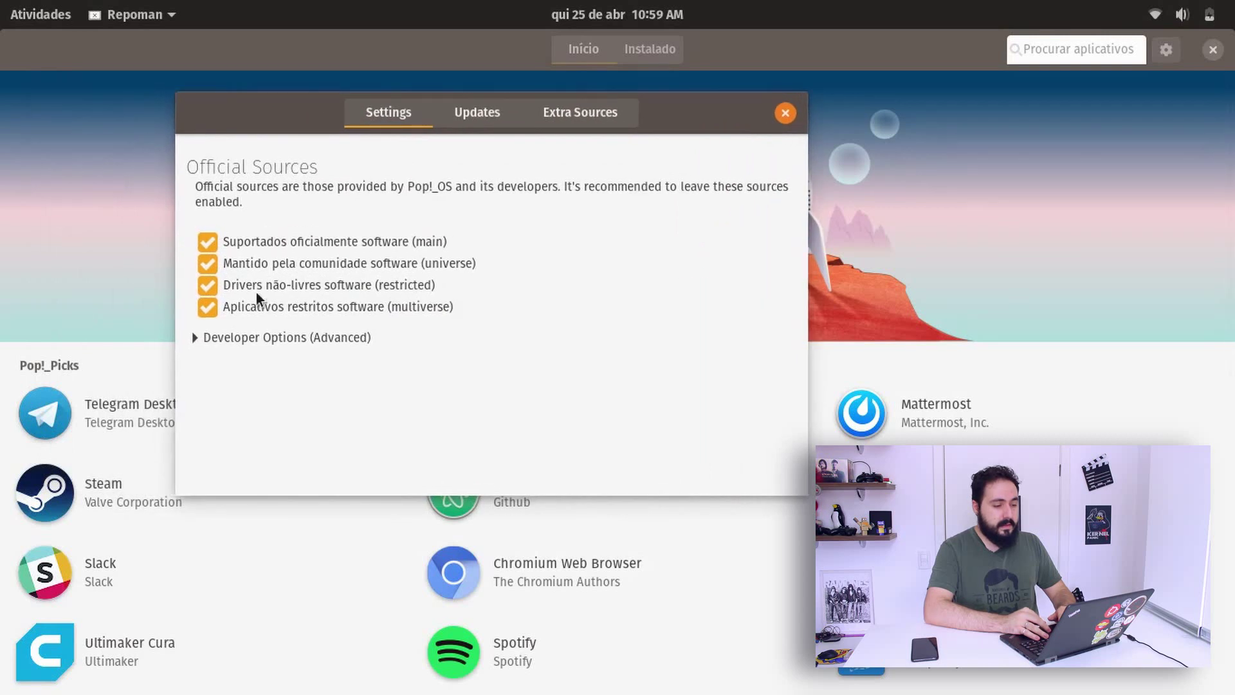
Review the developer options, update sources and extra sources in Repoman, and open the dialog for adding a source
{"action": "left_click", "coordinate": [287, 337]}
{"action": "left_click", "coordinate": [485, 109]}
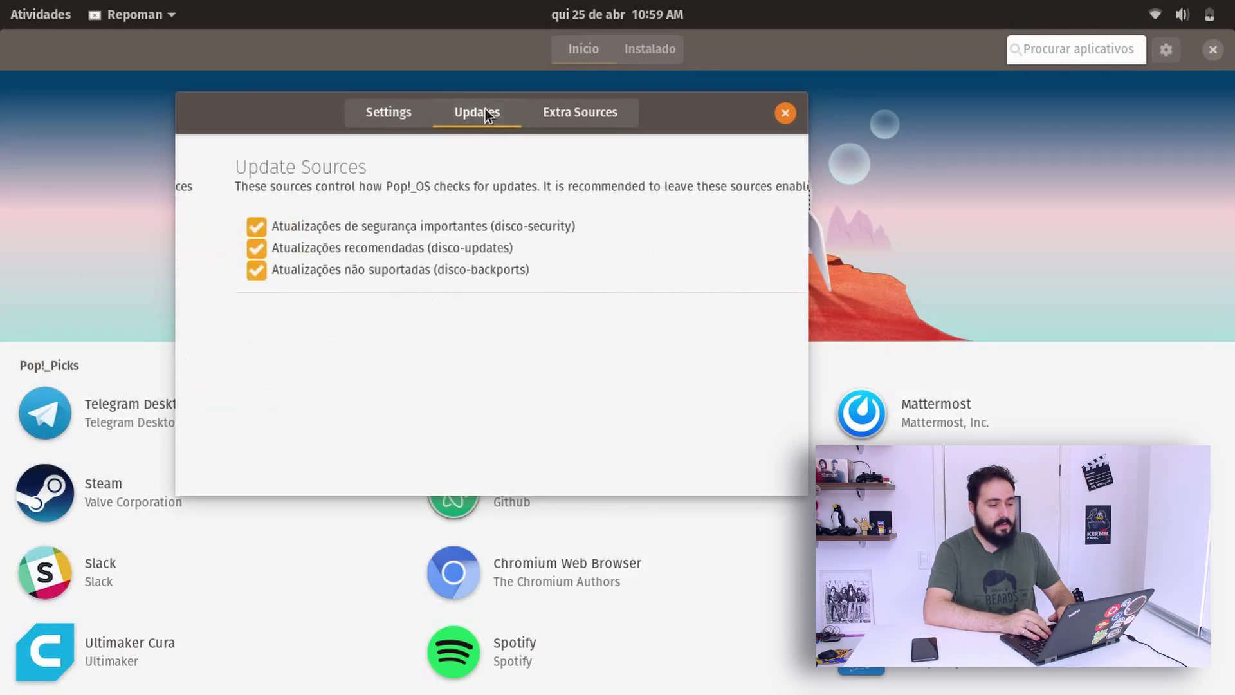
{"action": "left_click", "coordinate": [587, 107]}
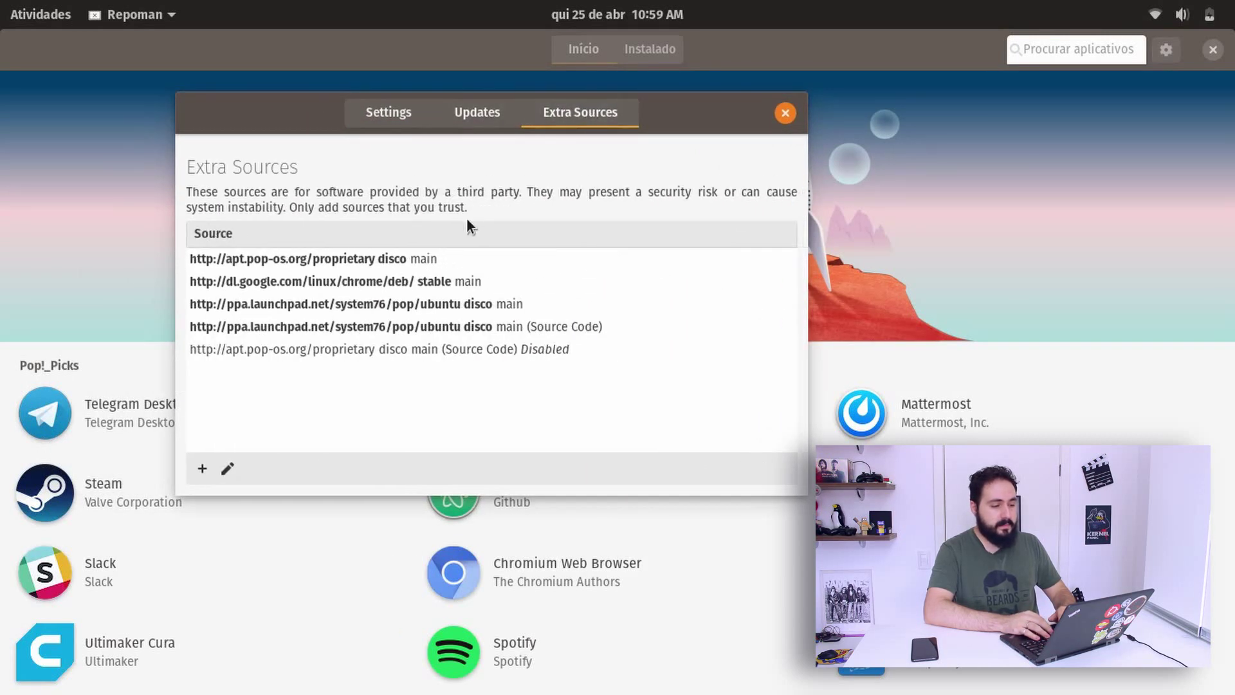
{"action": "left_click", "coordinate": [202, 468]}
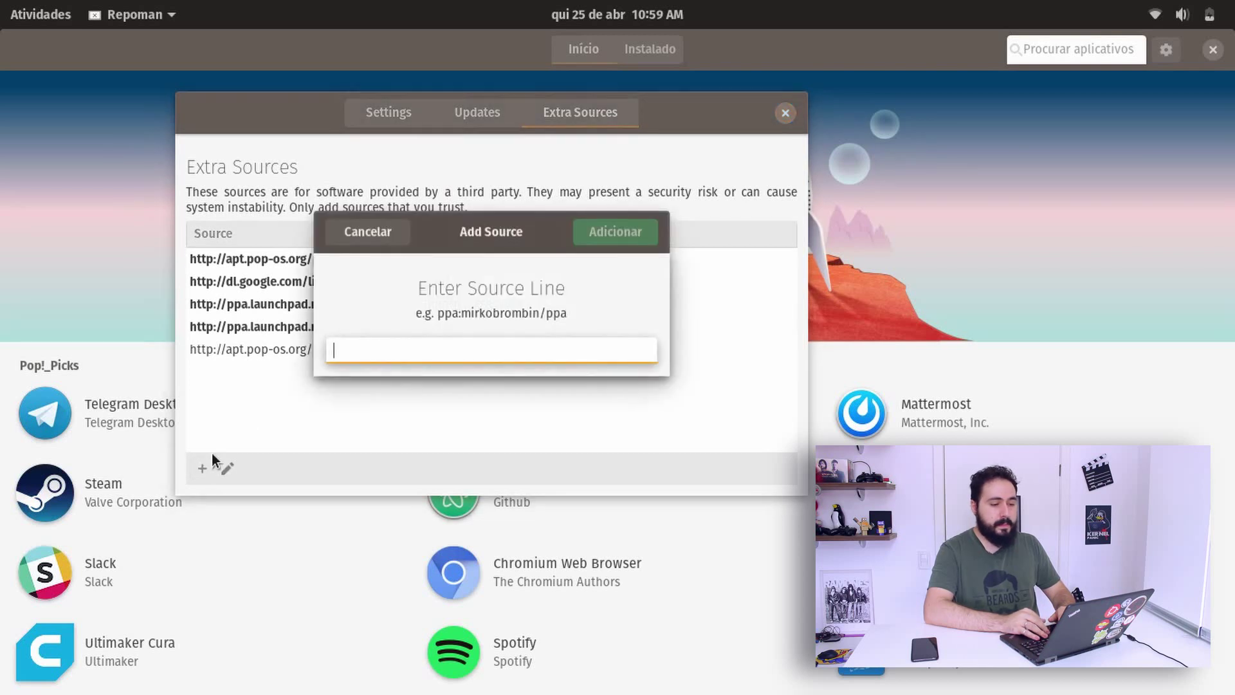